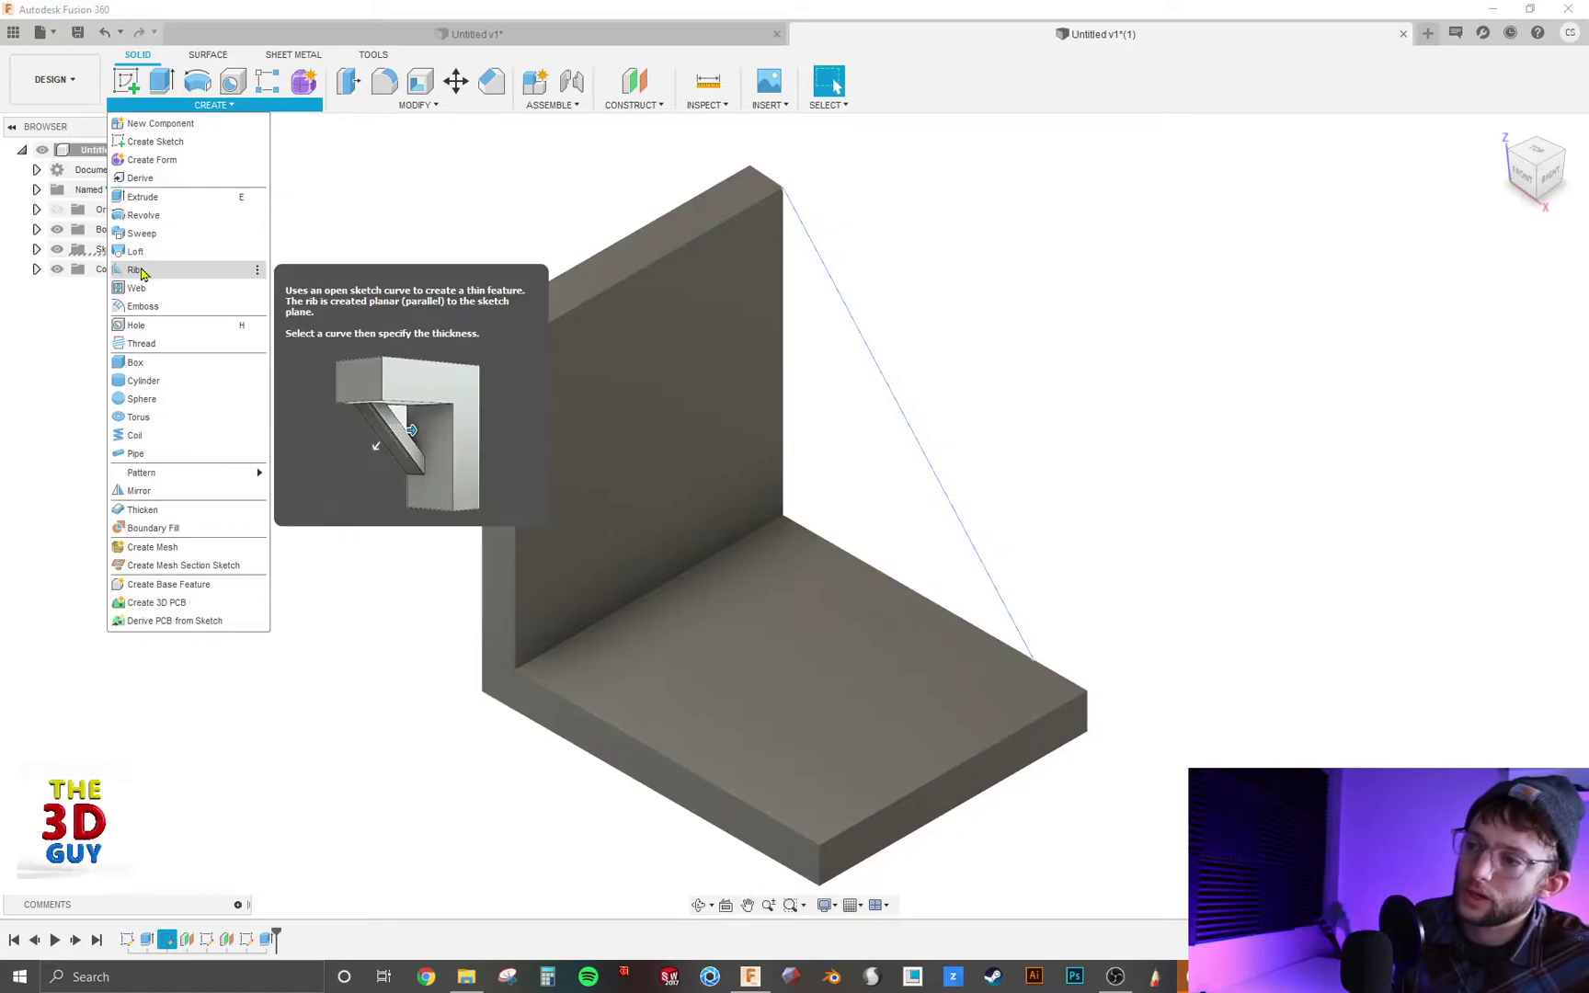
- Start a rib feature, show Sketch2, Sketch3 and Sketch4 and hide Sketch1 so the rib curves can be selected
click(134, 270)
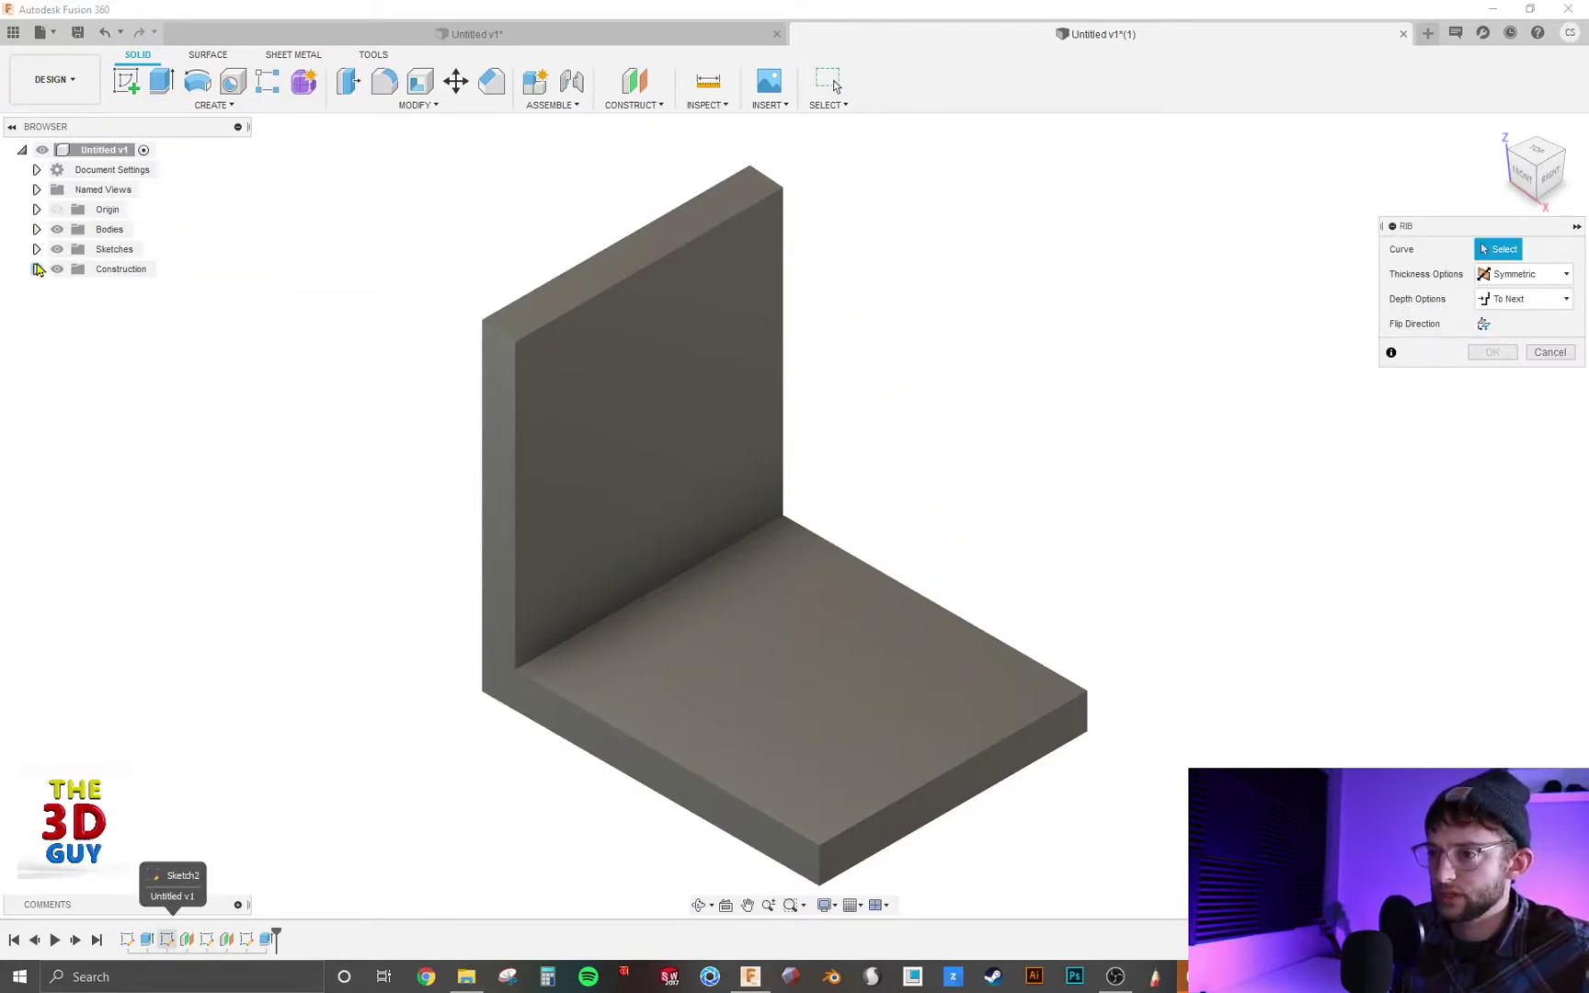
click(37, 249)
click(72, 289)
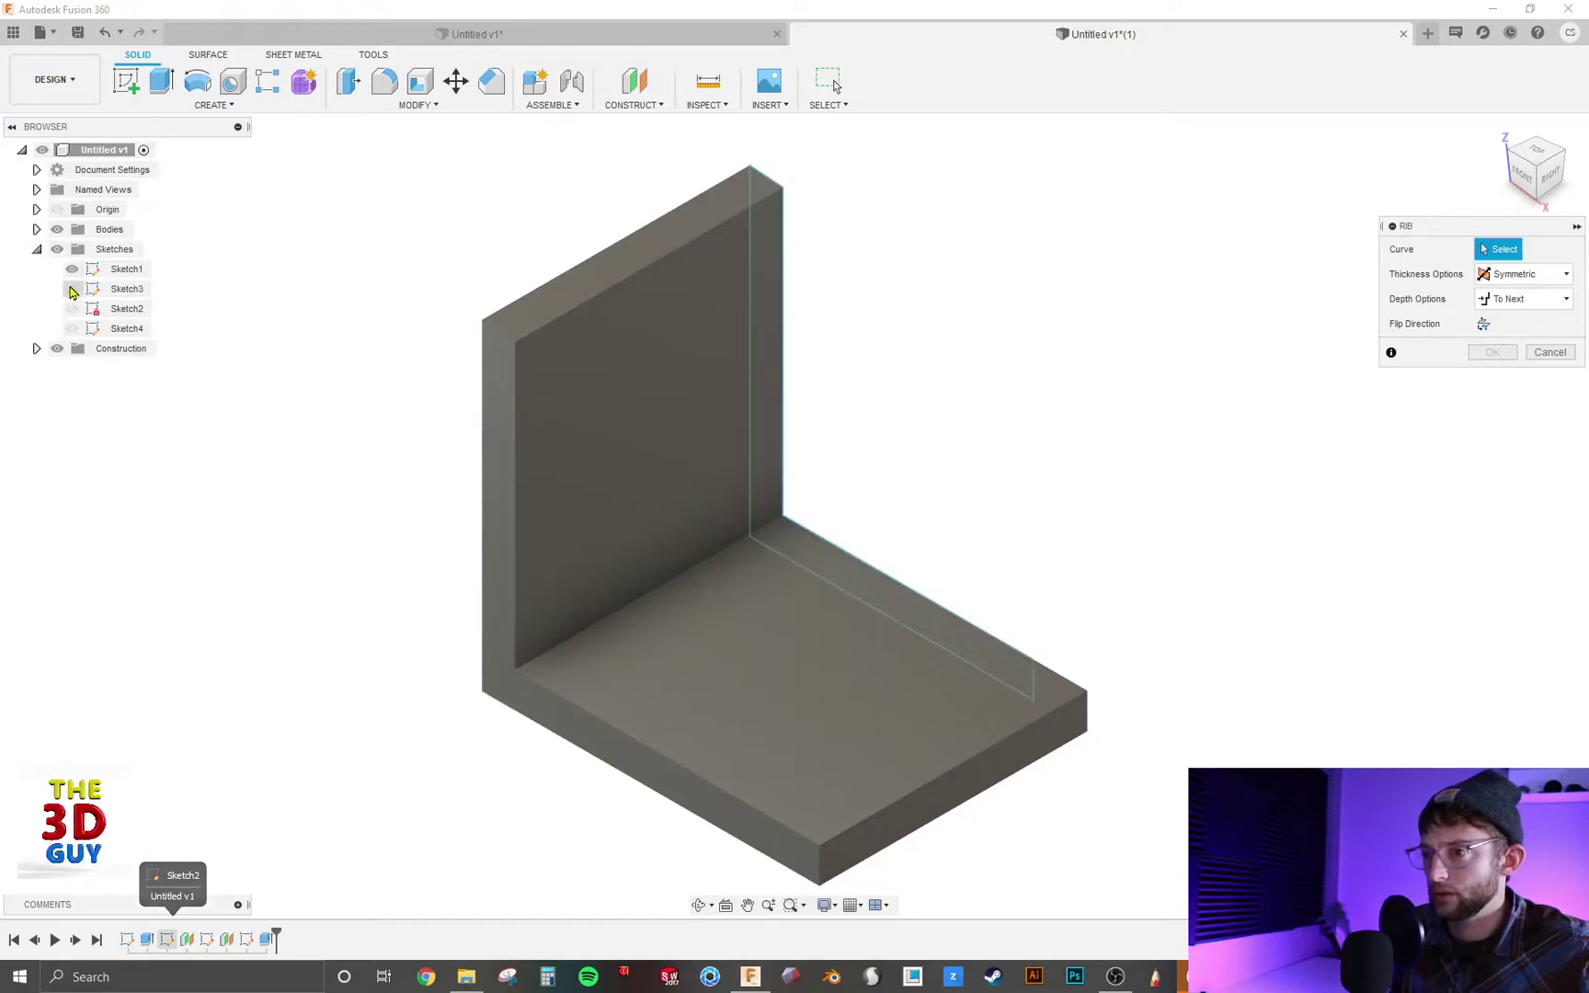
click(72, 269)
click(72, 309)
click(71, 328)
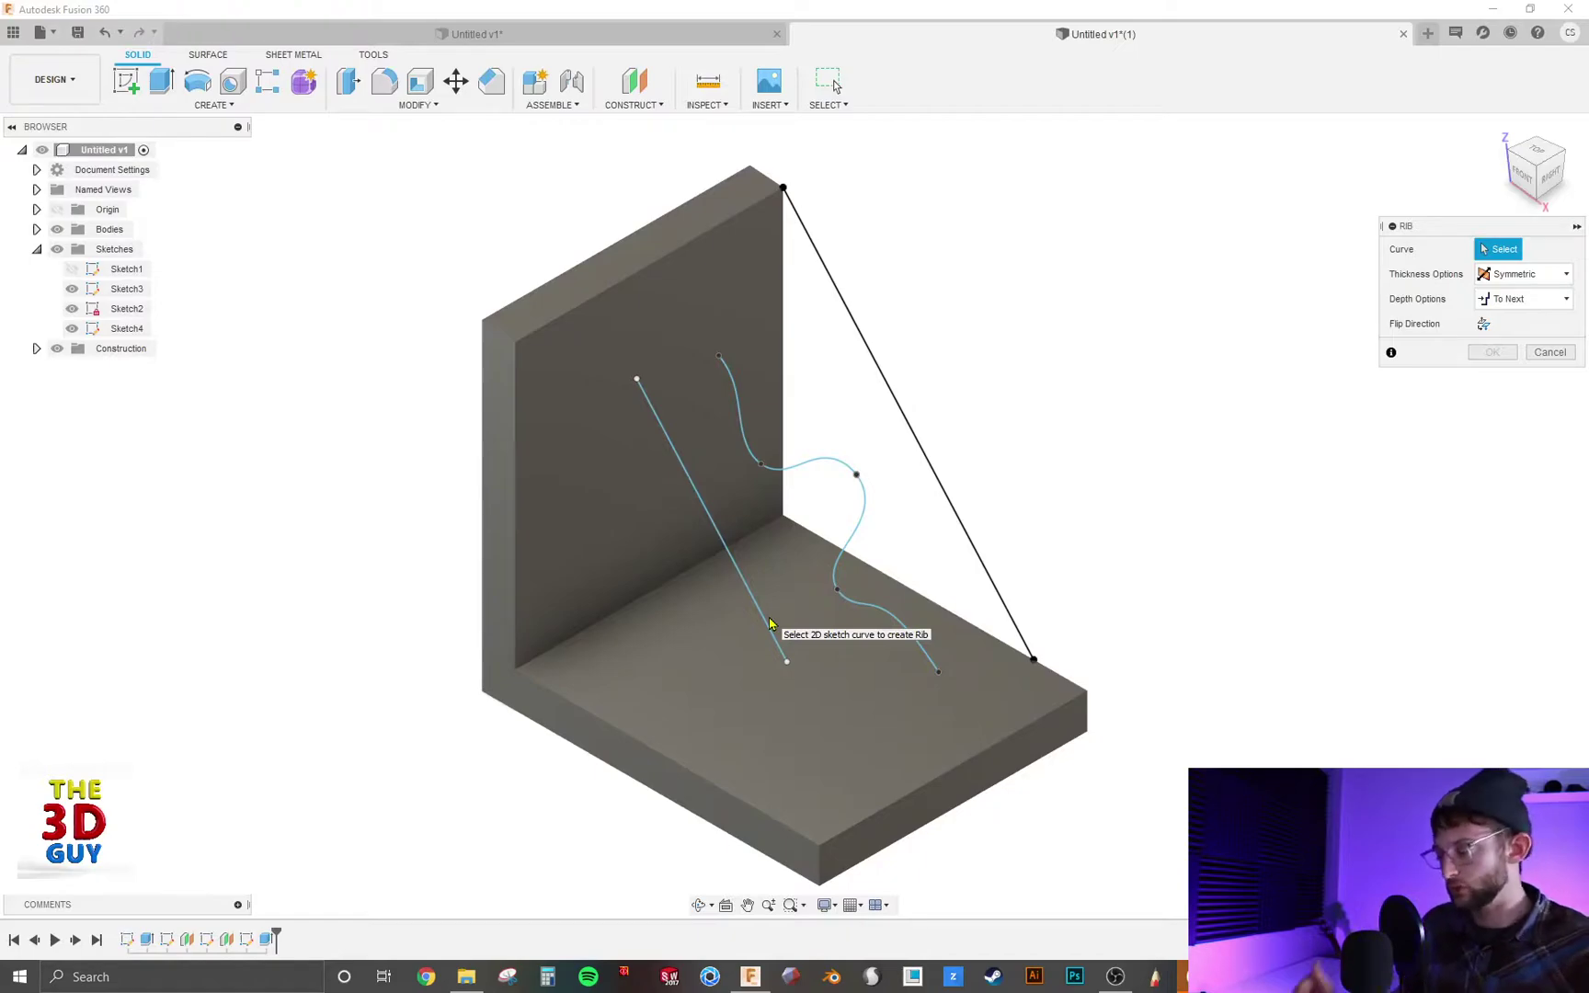
- Use the diagonal line at the bracket's far edge as the rib curve, with symmetric 0.50 in thickness, To Next depth and flipped direction
click(929, 469)
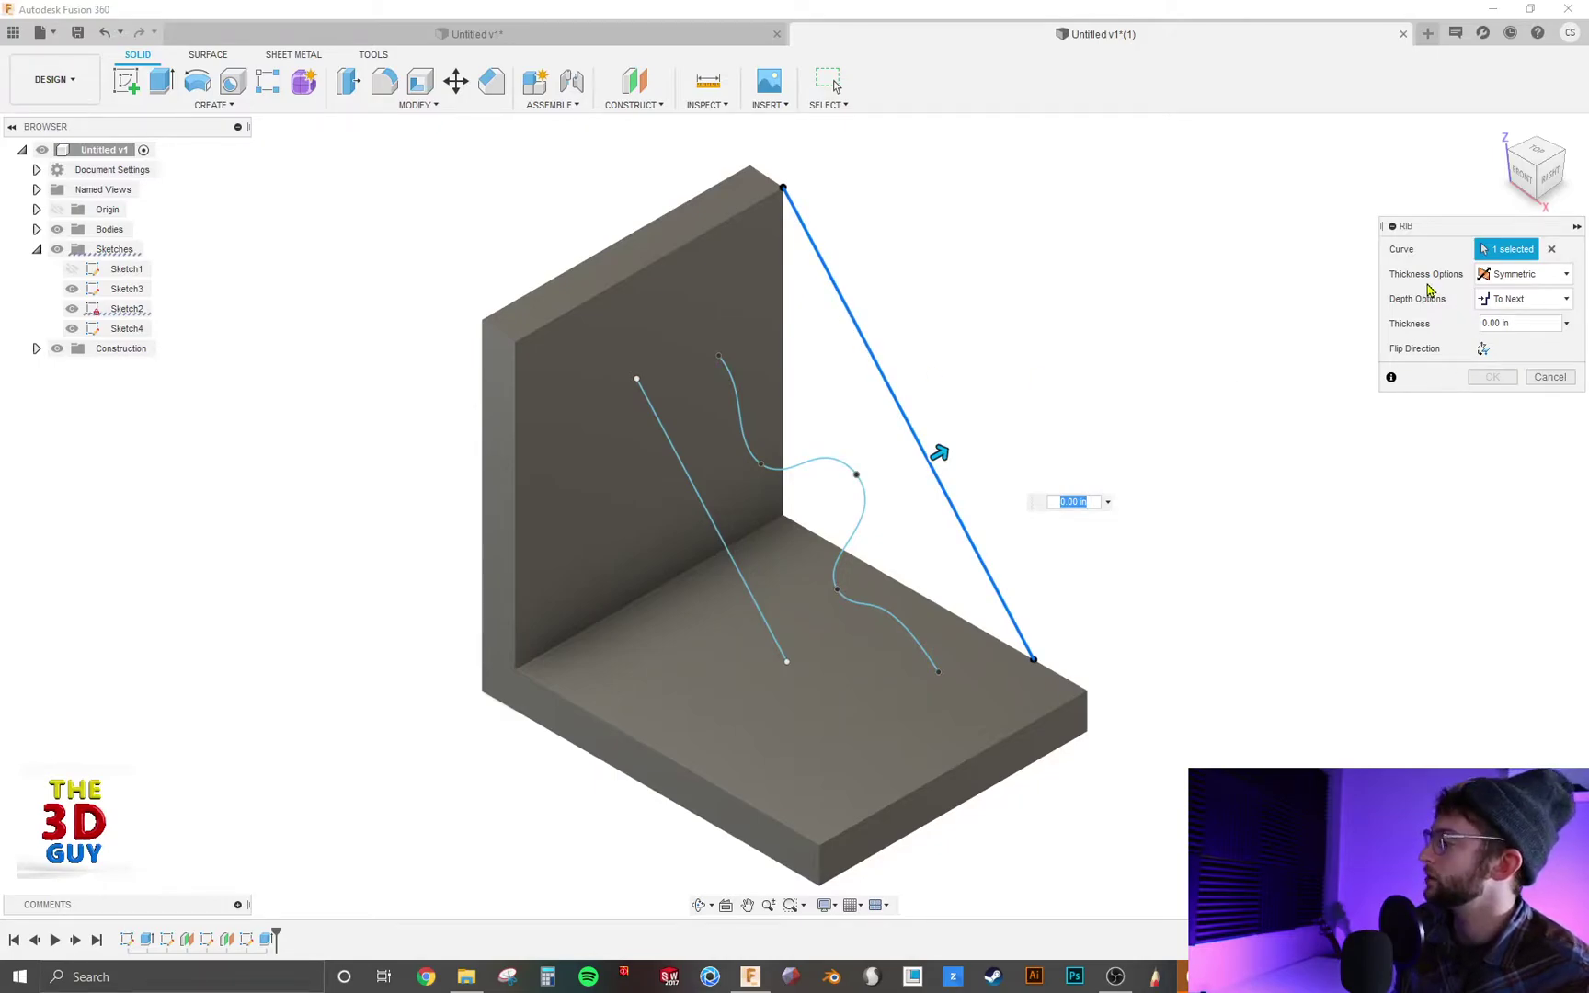
click(1508, 274)
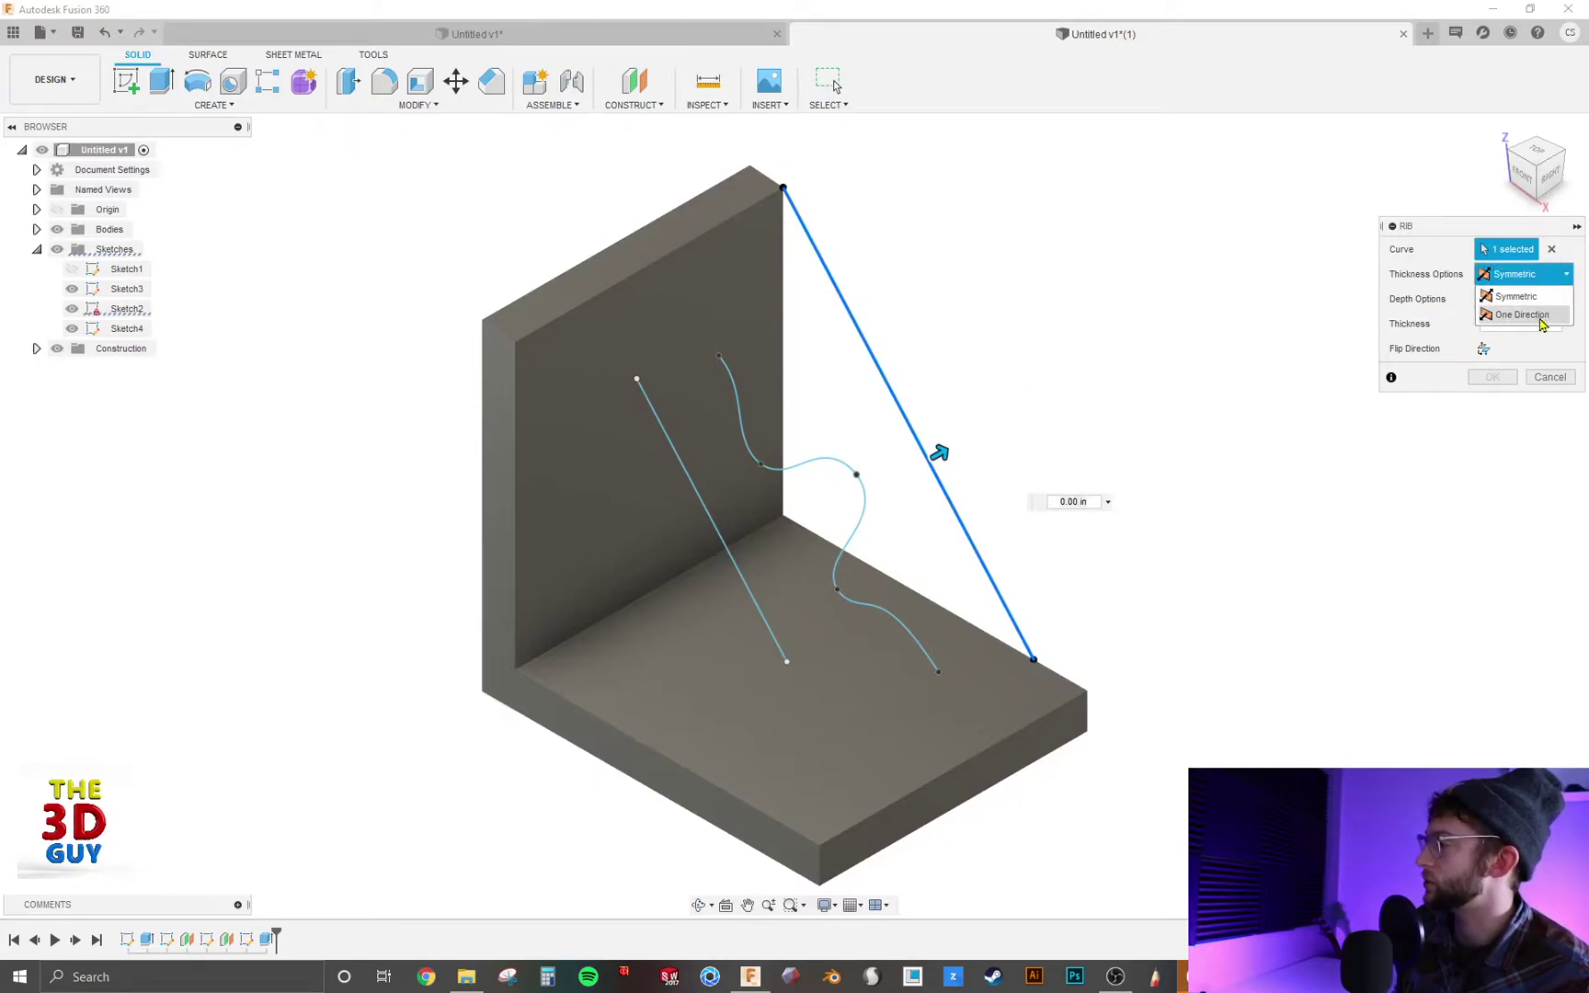
click(1540, 285)
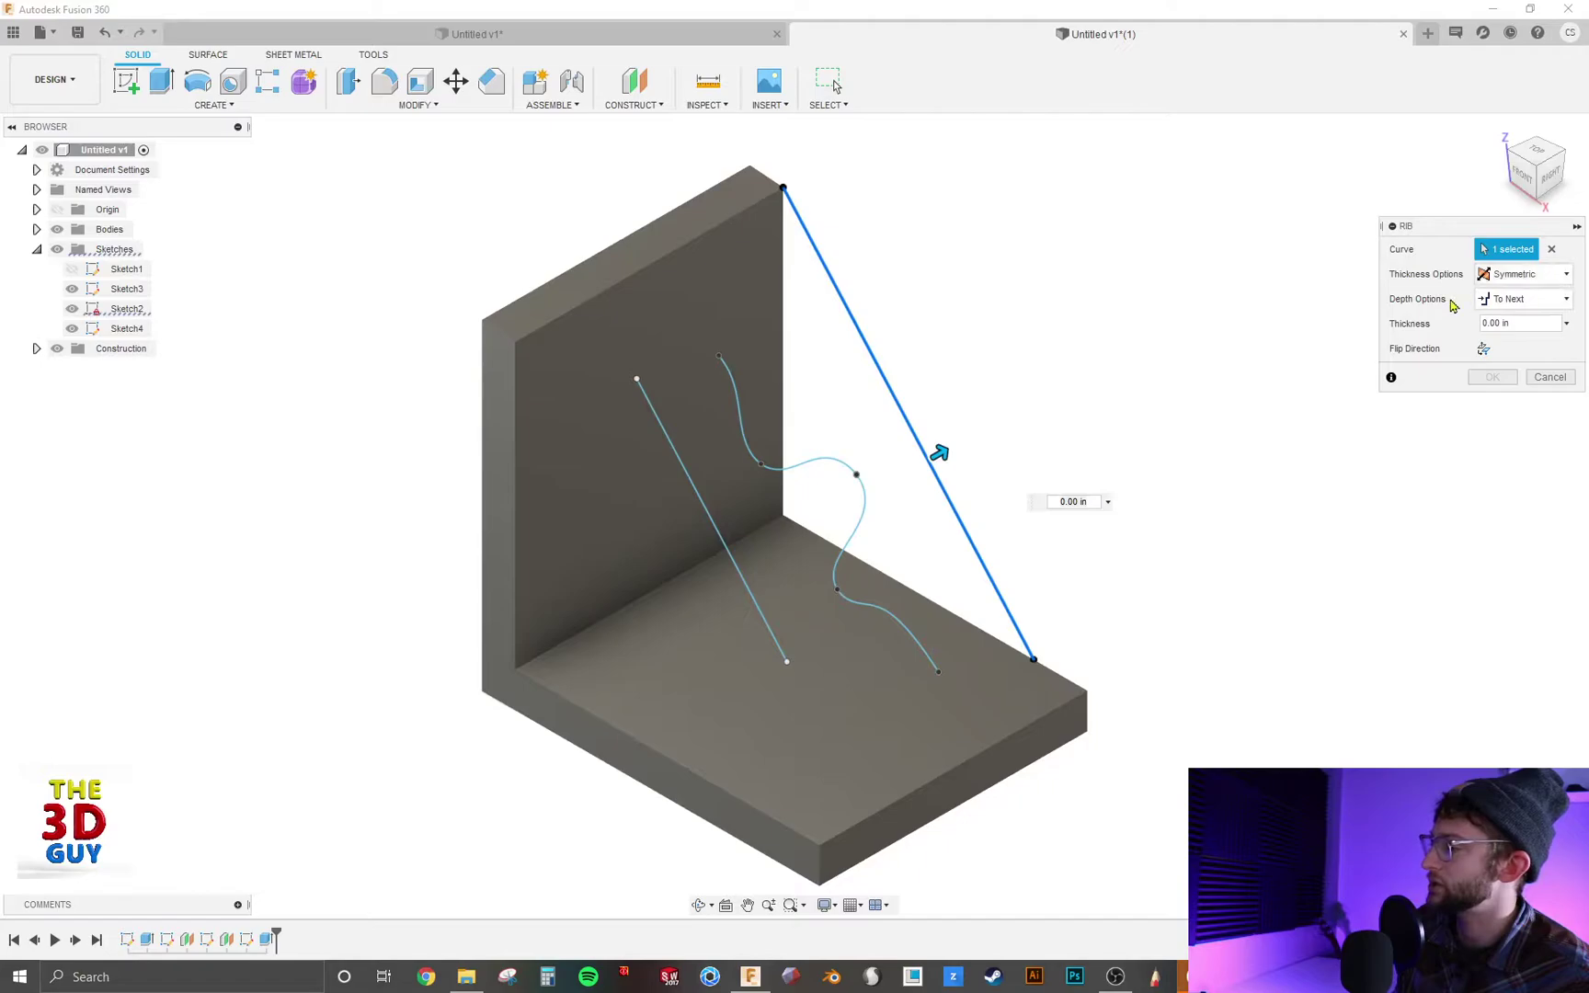
drag(940, 454, 995, 427)
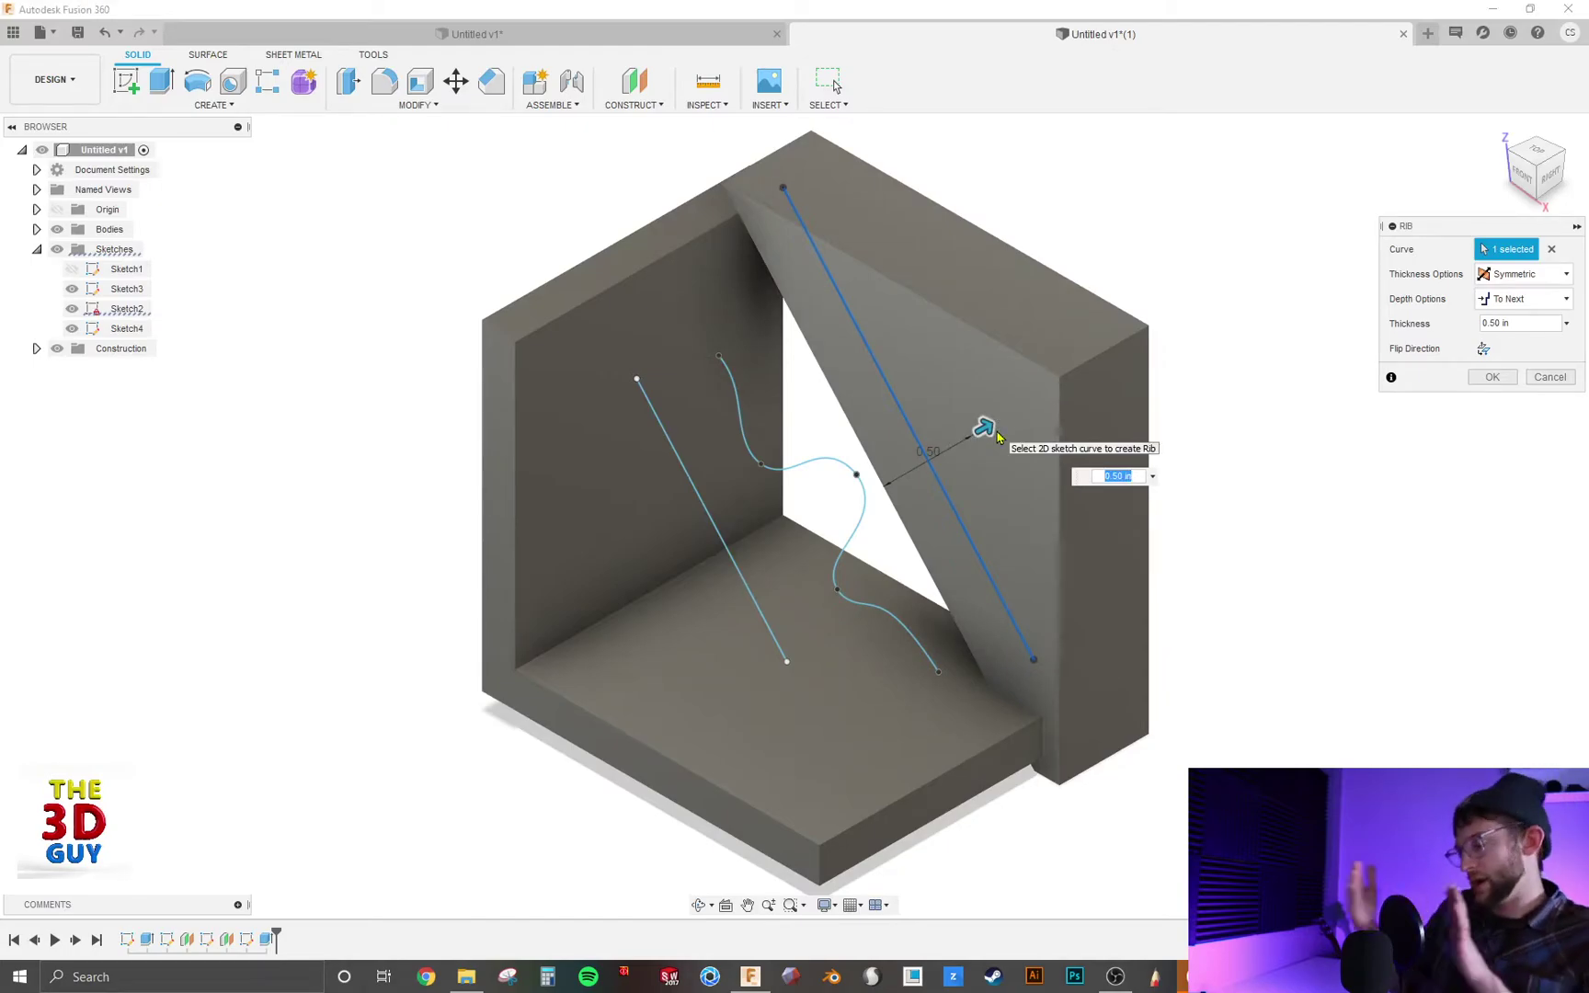
shift+middle_drag(900, 393, 940, 367)
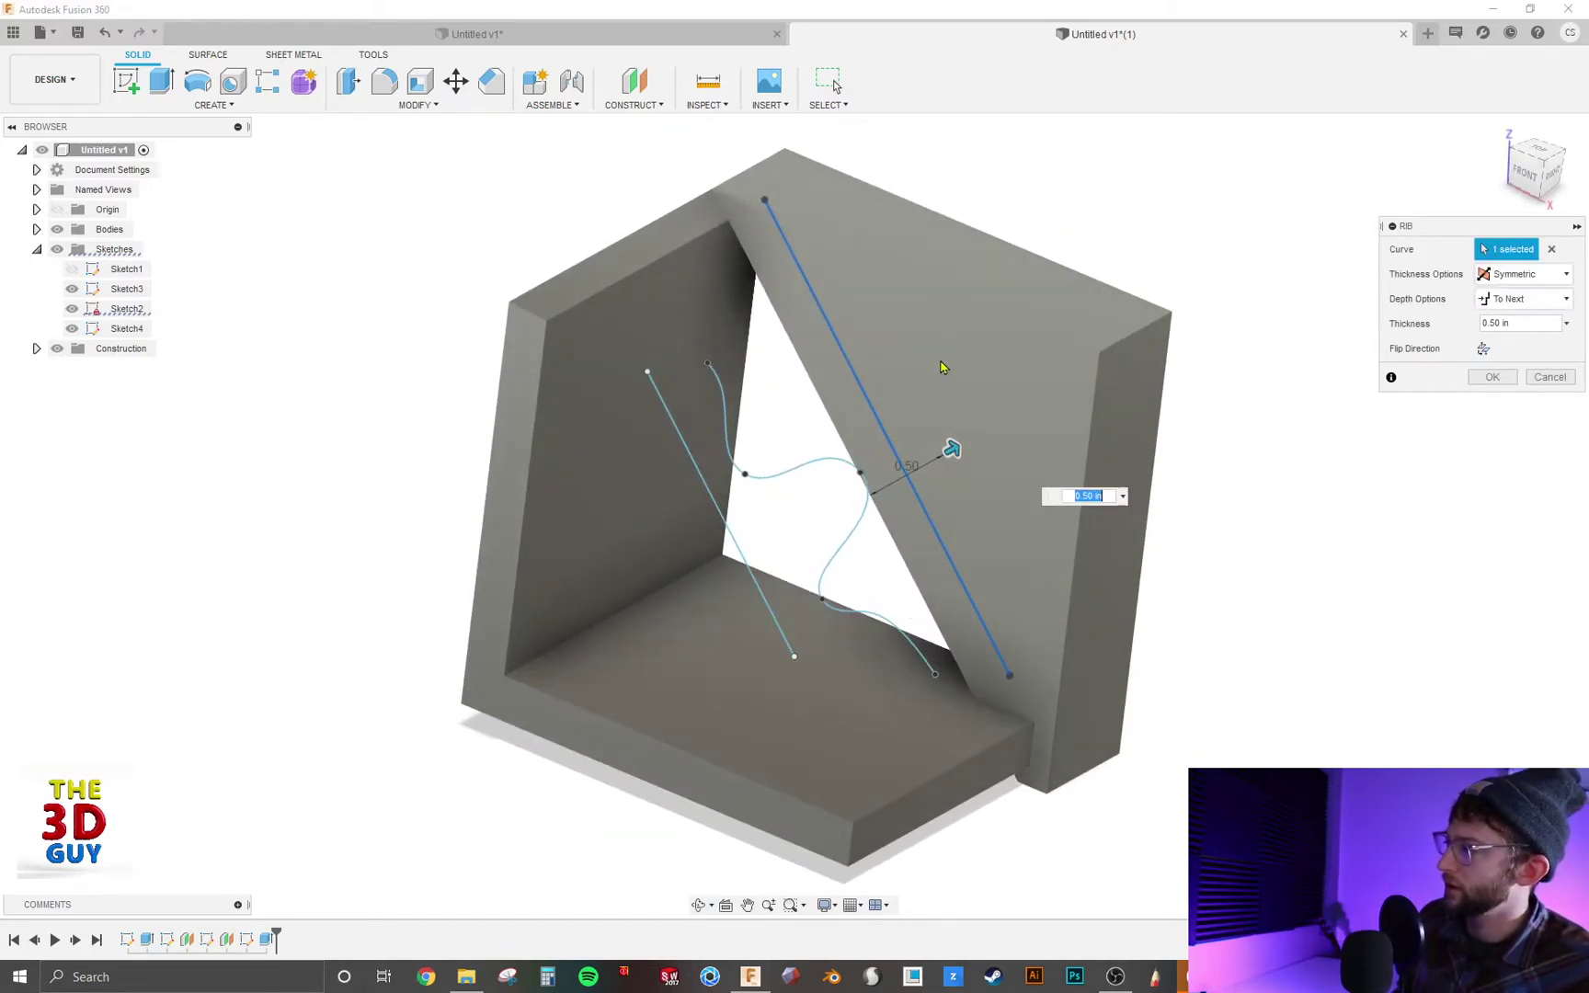
click(1482, 350)
shift+middle_drag(862, 351, 834, 327)
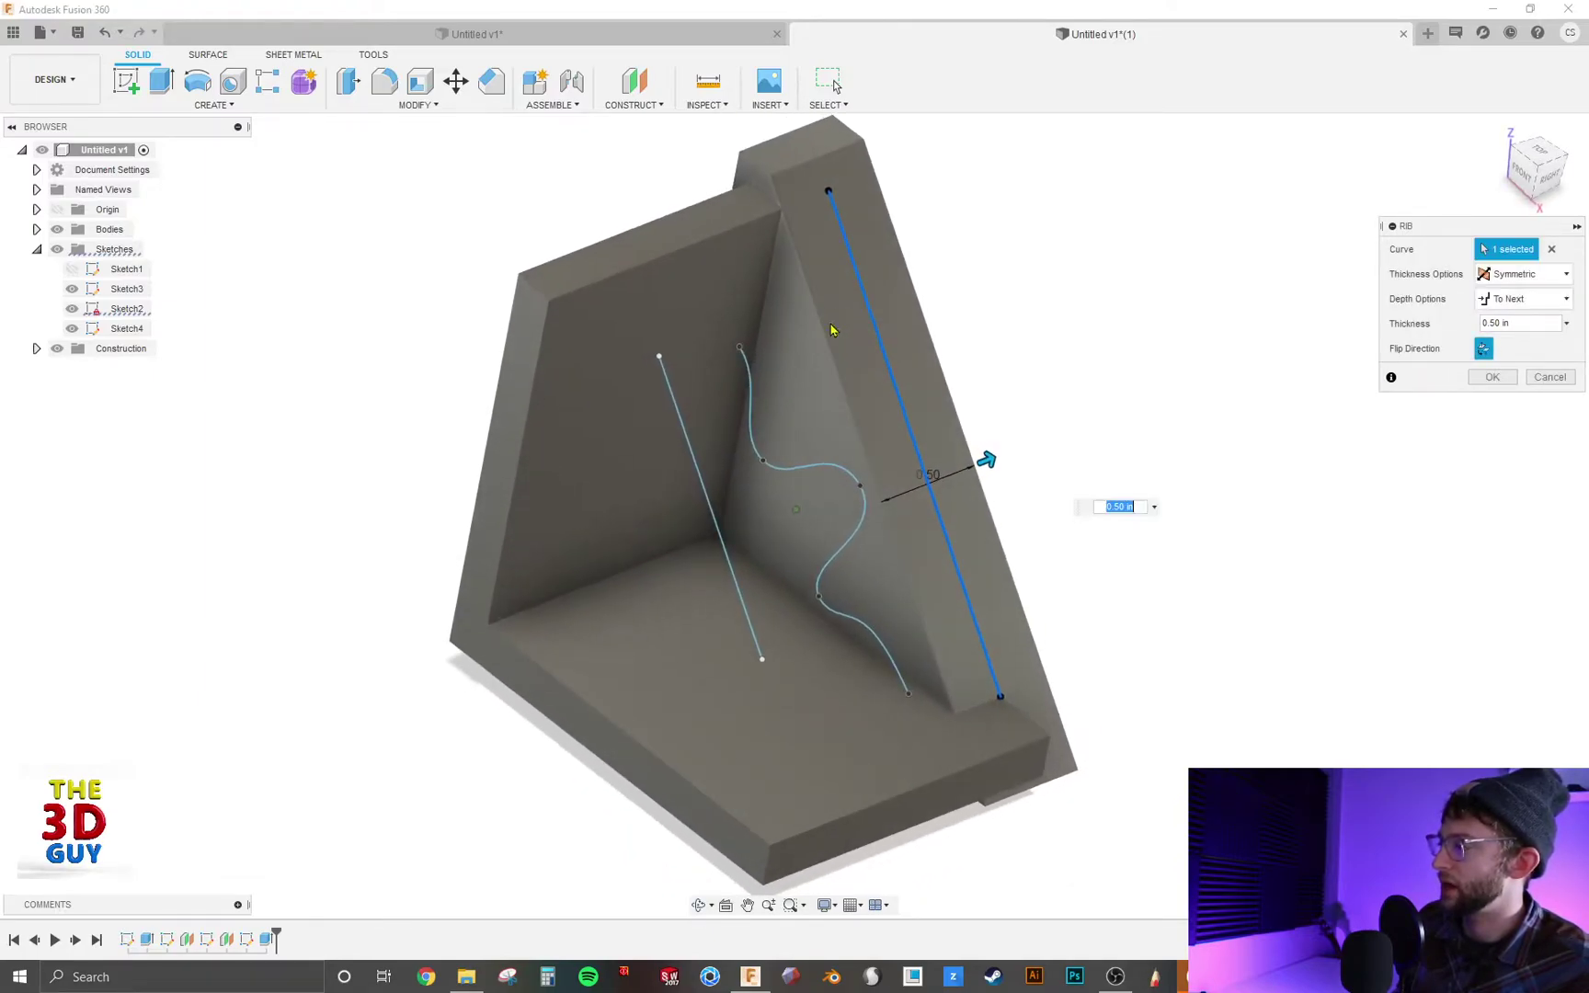
- Try One Direction thickness on the edge rib, reduce the thickness to 0.20 in, and return the option to Symmetric
click(1523, 274)
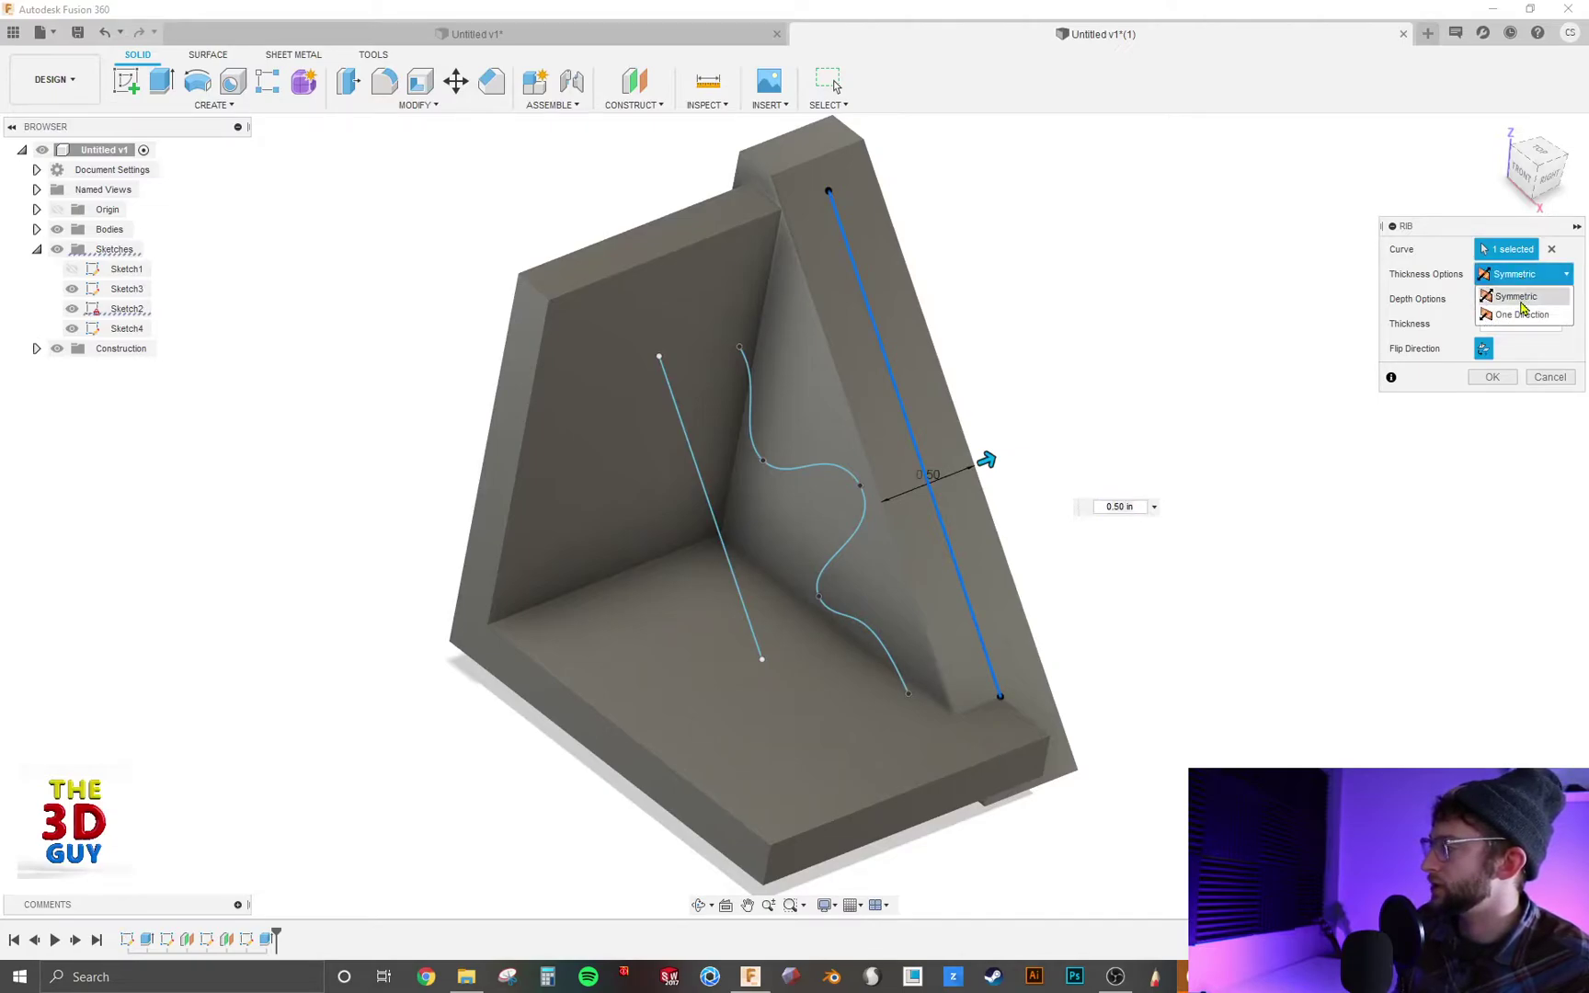
click(1517, 318)
drag(1004, 469, 962, 469)
click(1522, 274)
click(1517, 297)
- Give the edge rib a fixed depth of 0.60 in and create it
click(1523, 299)
click(1516, 343)
drag(920, 479, 826, 515)
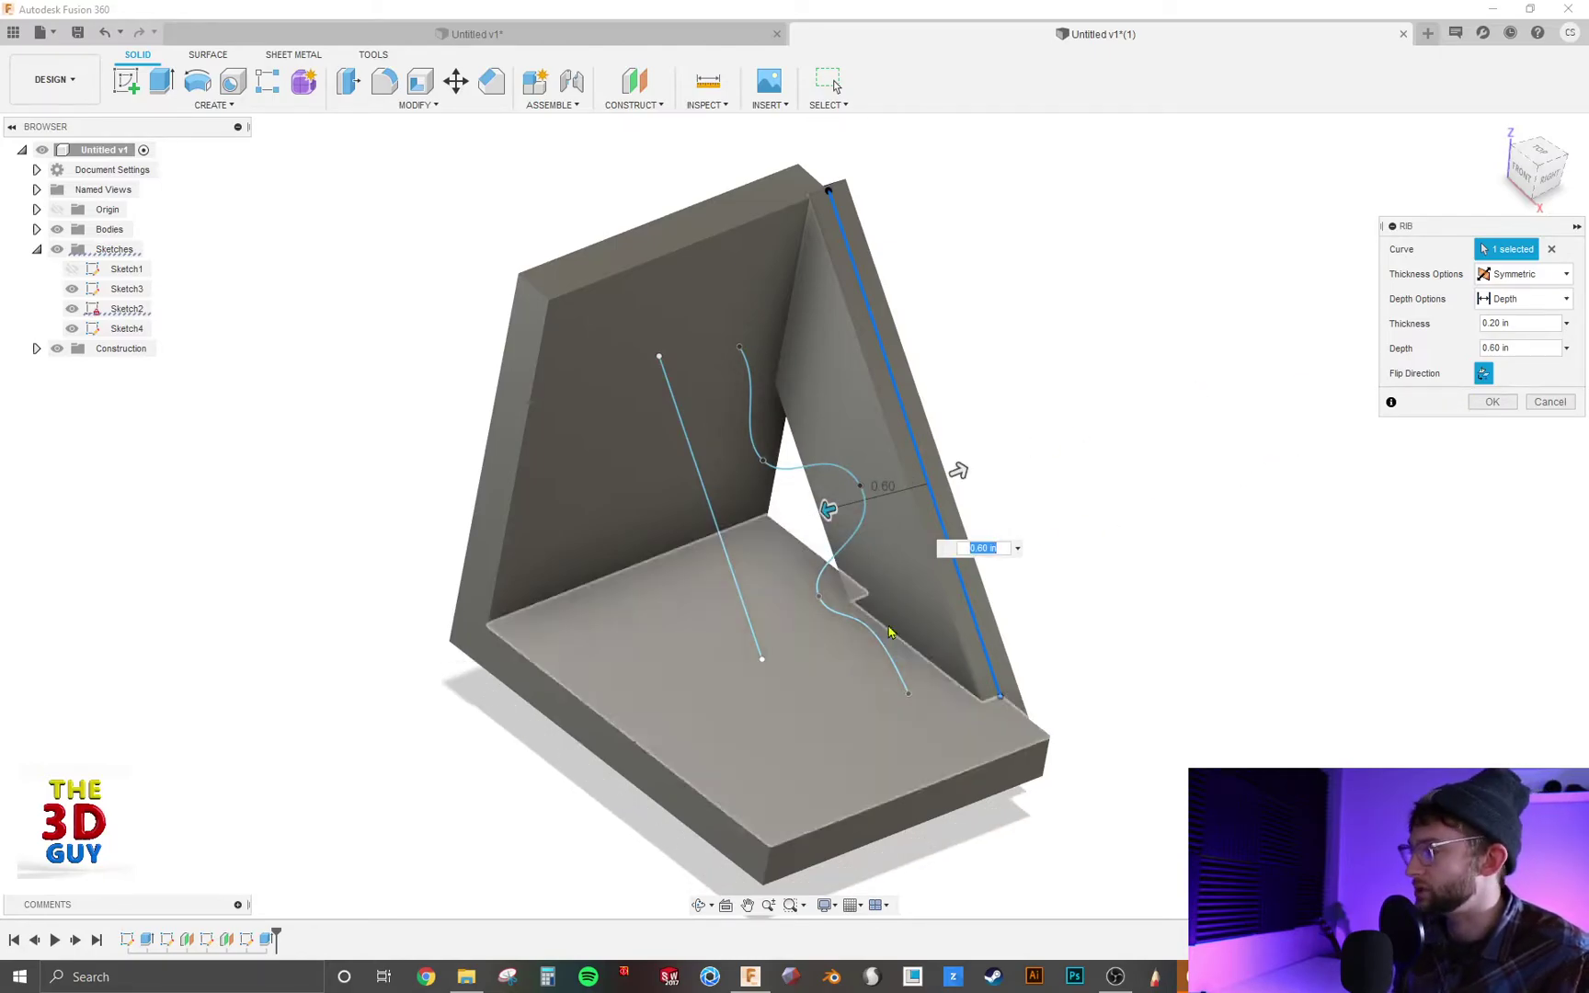
click(1492, 402)
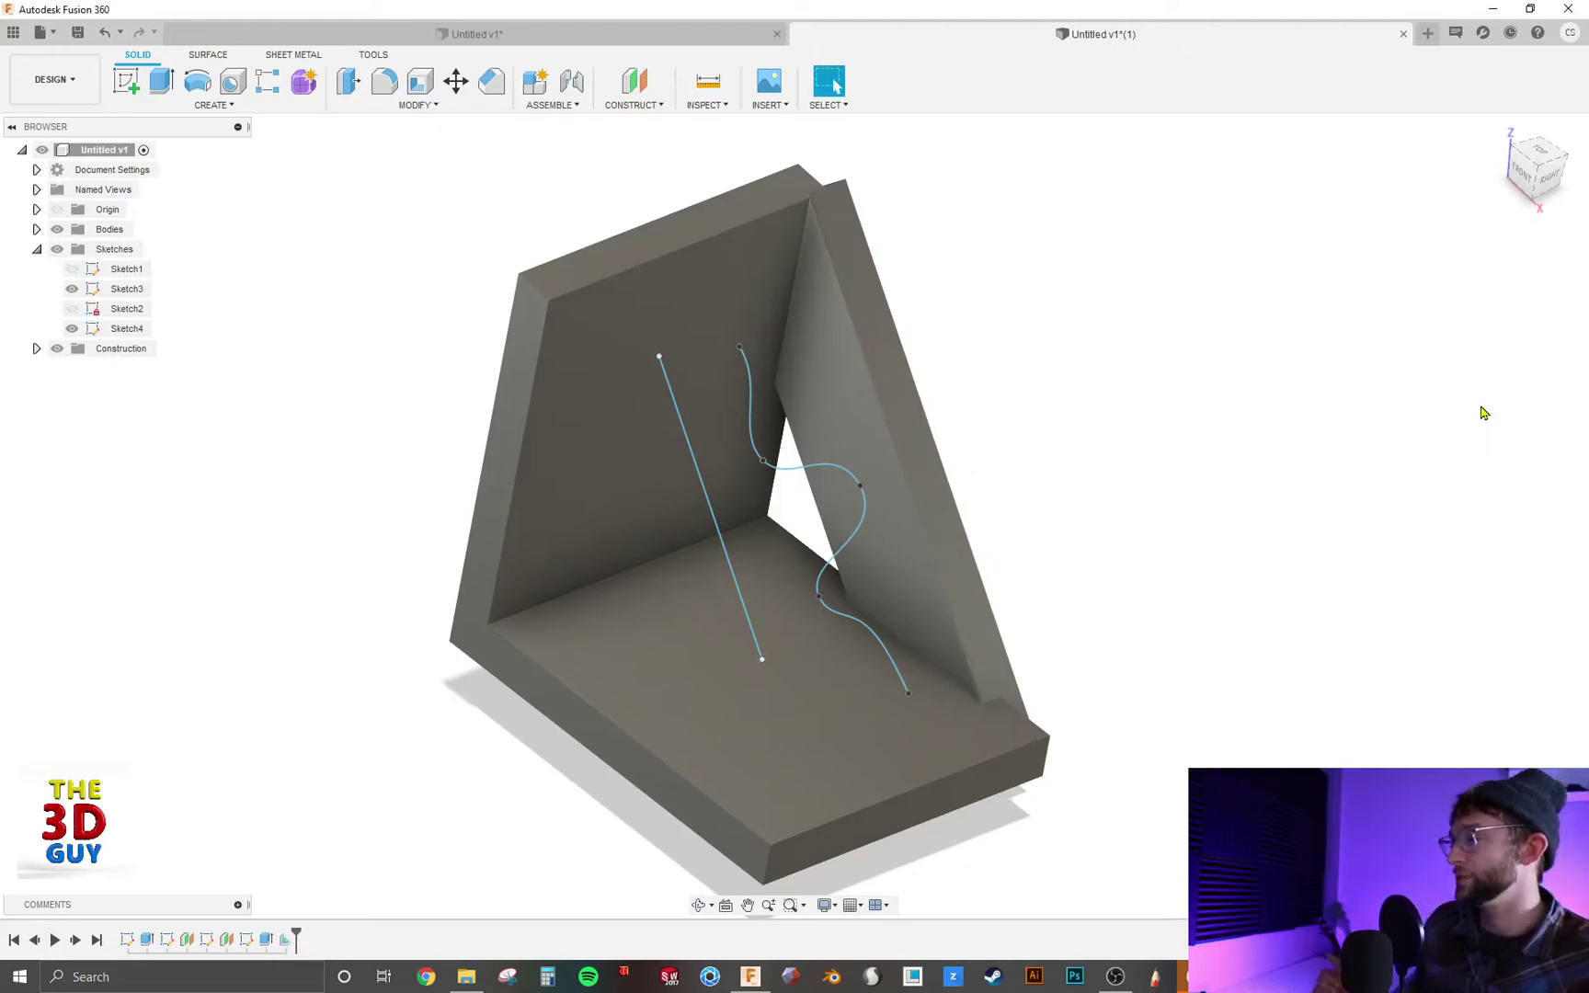
- Set up a second rib from the wavy Sketch3 curve with symmetric 0.10 in thickness and To Next depth
mouse_move(1208, 310)
shift+middle_down()
mouse_move(1202, 259)
mouse_move(1228, 288)
shift+middle_up()
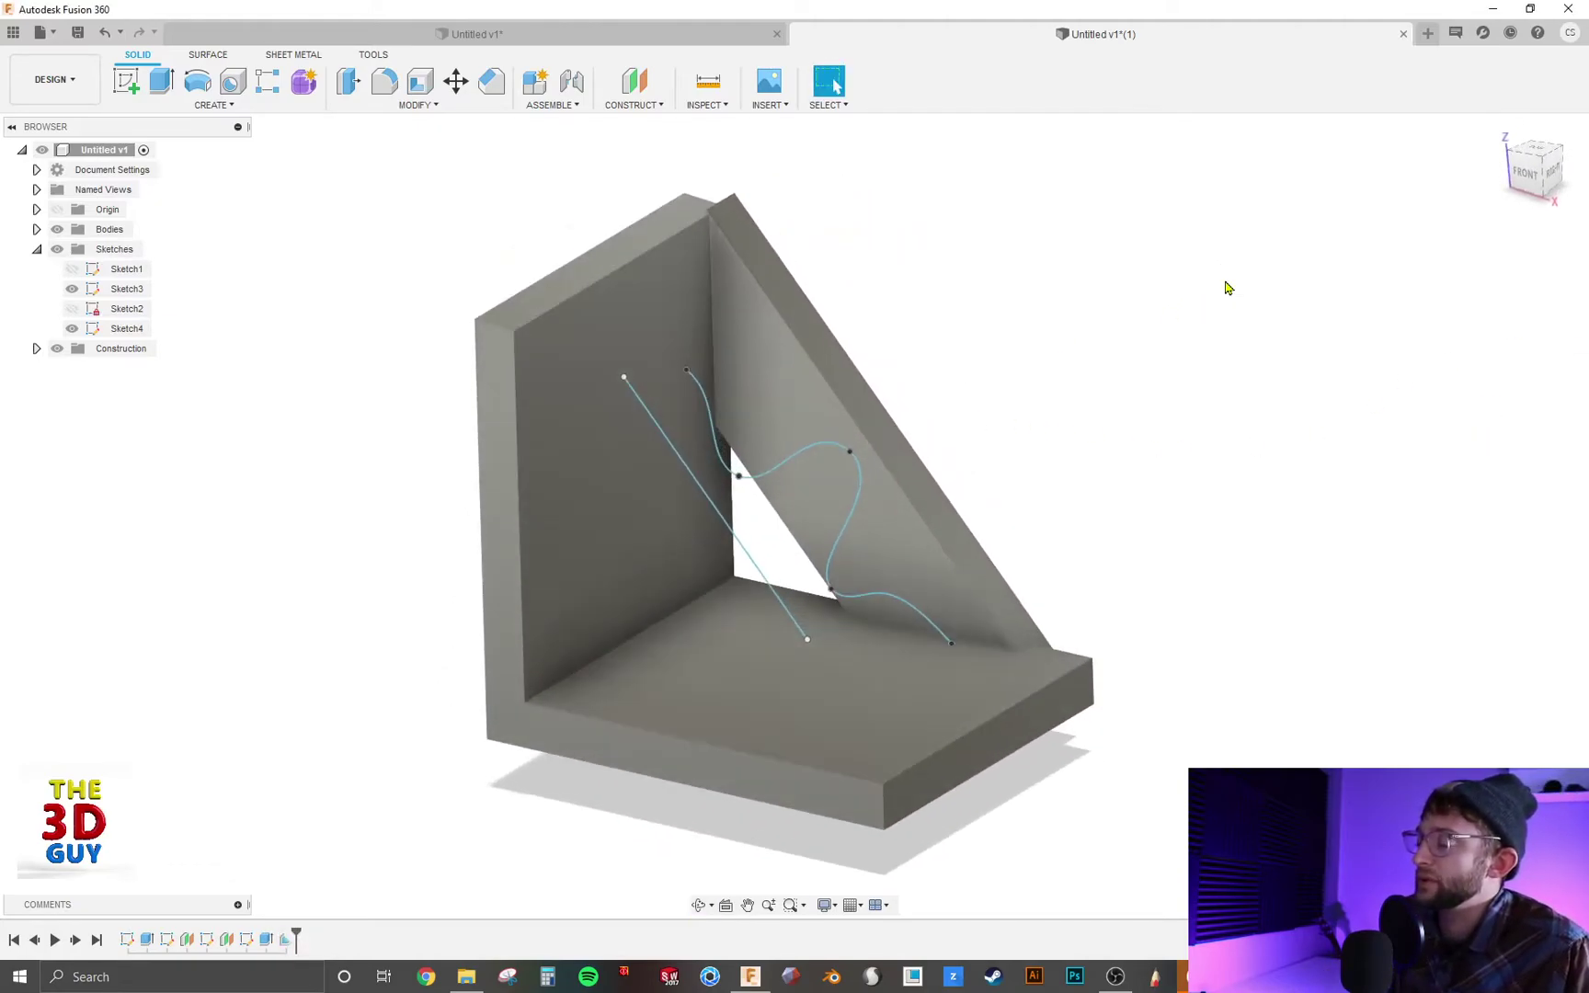
click(213, 105)
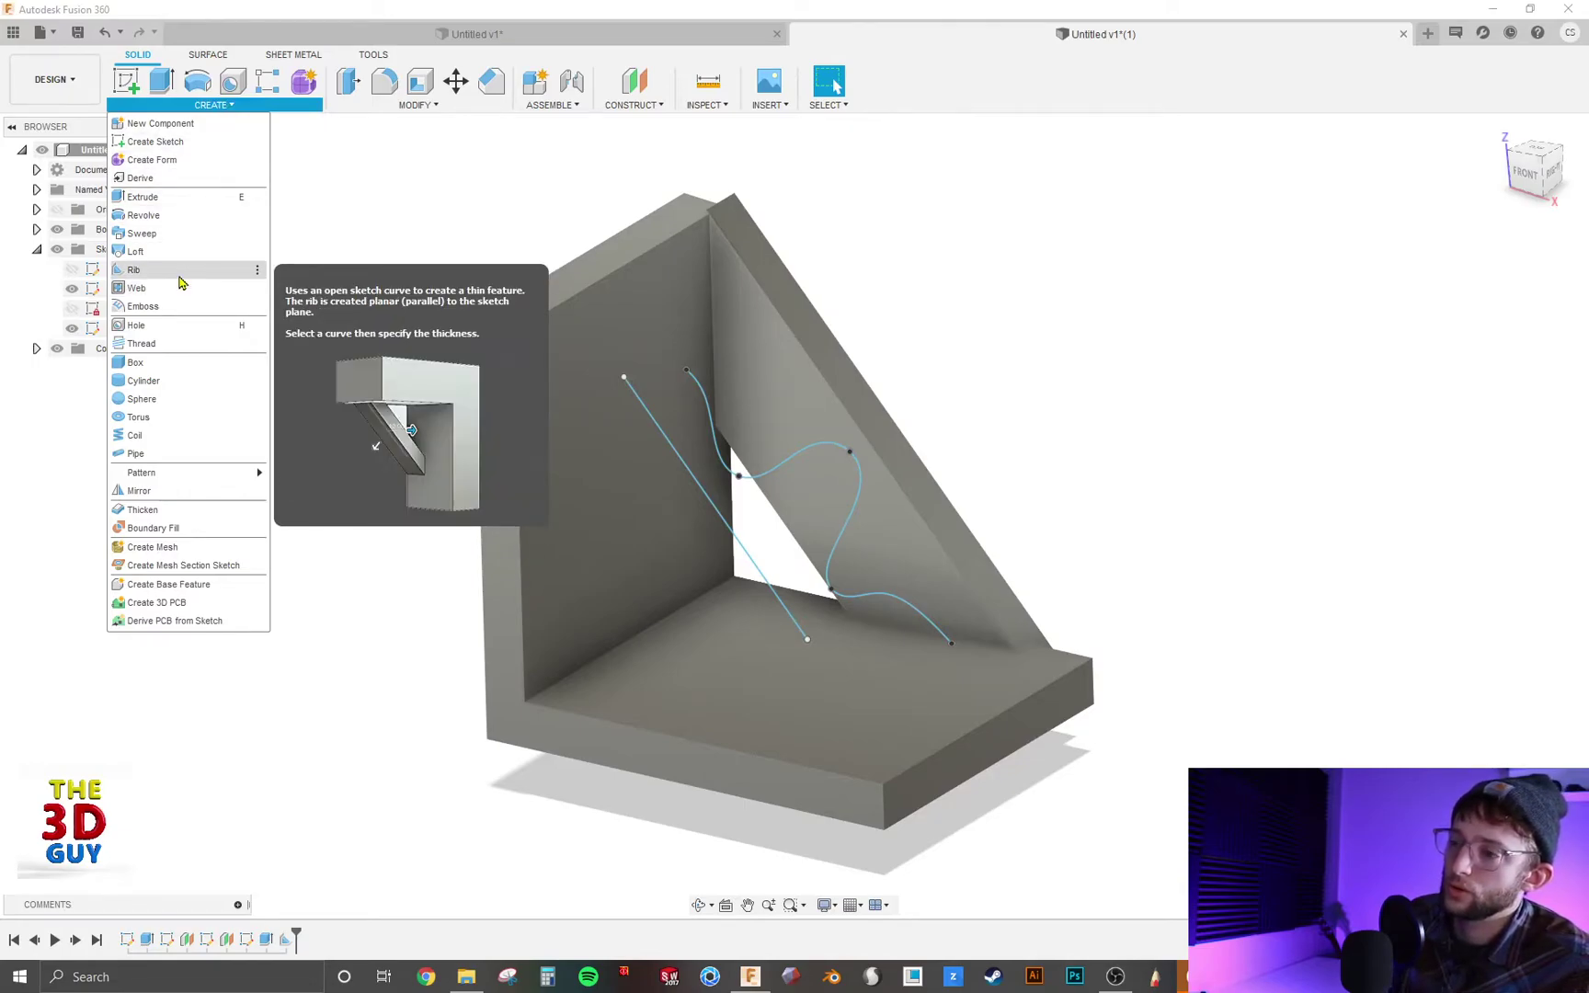
click(183, 291)
click(787, 463)
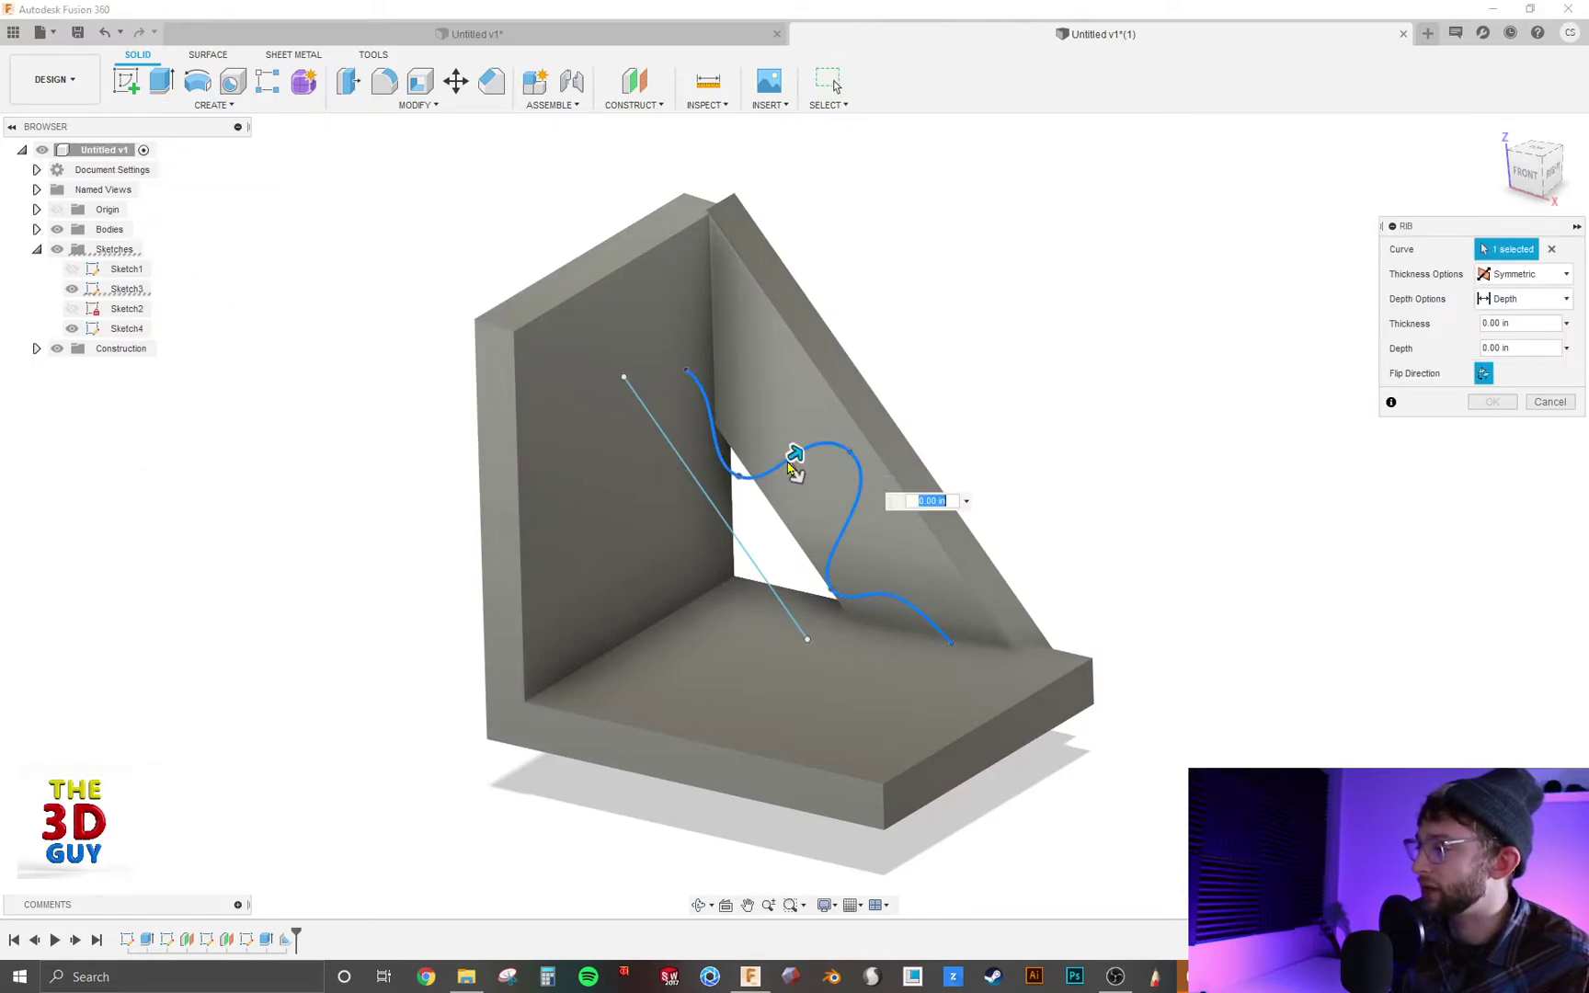
click(1527, 299)
click(1513, 322)
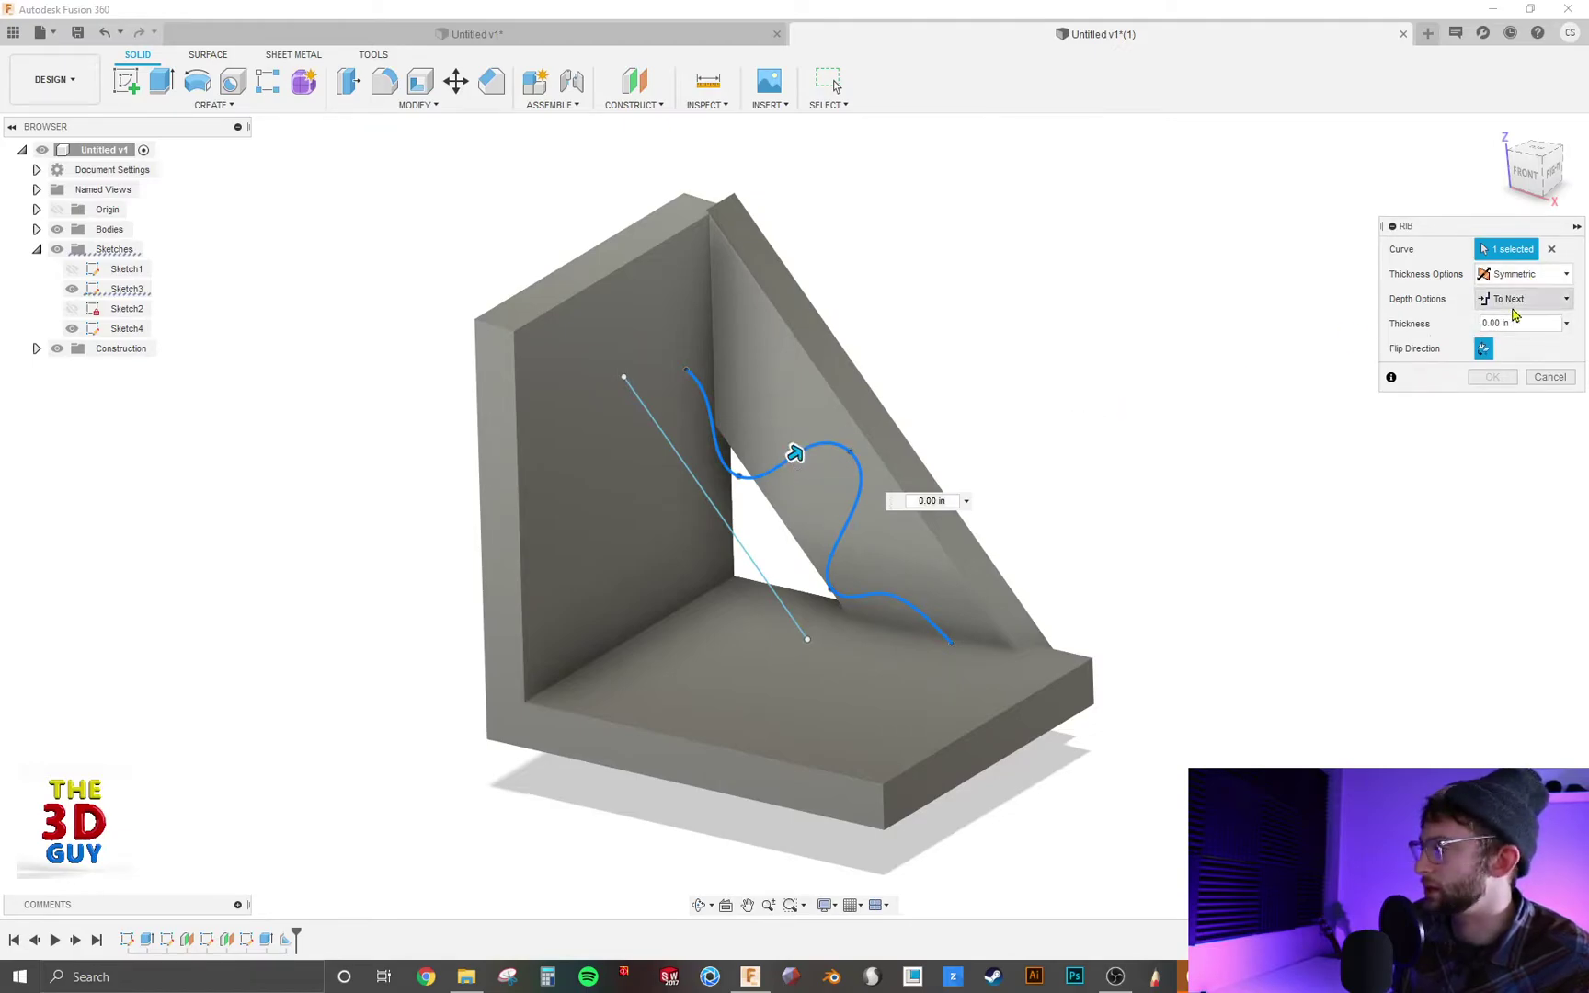
drag(795, 454, 803, 449)
- Inspect the wavy rib from the front and at an angle, try its opposite direction, and create it facing the bracket's inner corner
mouse_move(991, 347)
shift+middle_down()
mouse_move(947, 367)
mouse_move(968, 350)
shift+middle_up()
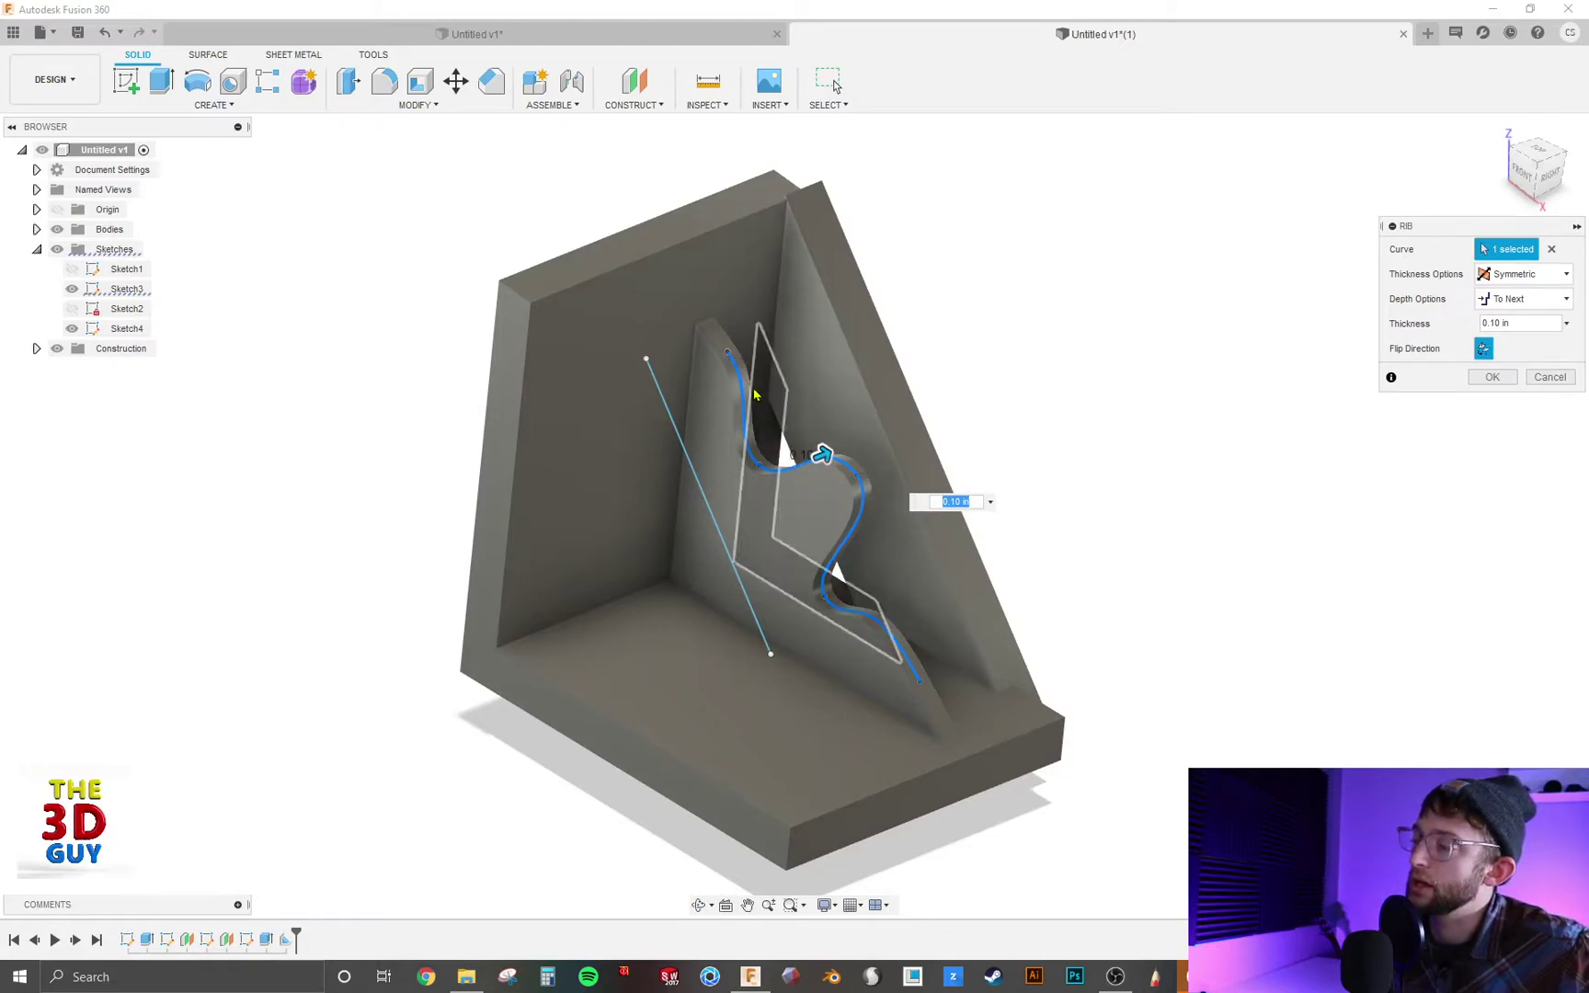
shift+middle_drag(741, 370, 724, 403)
scroll(668, 400, up, 3)
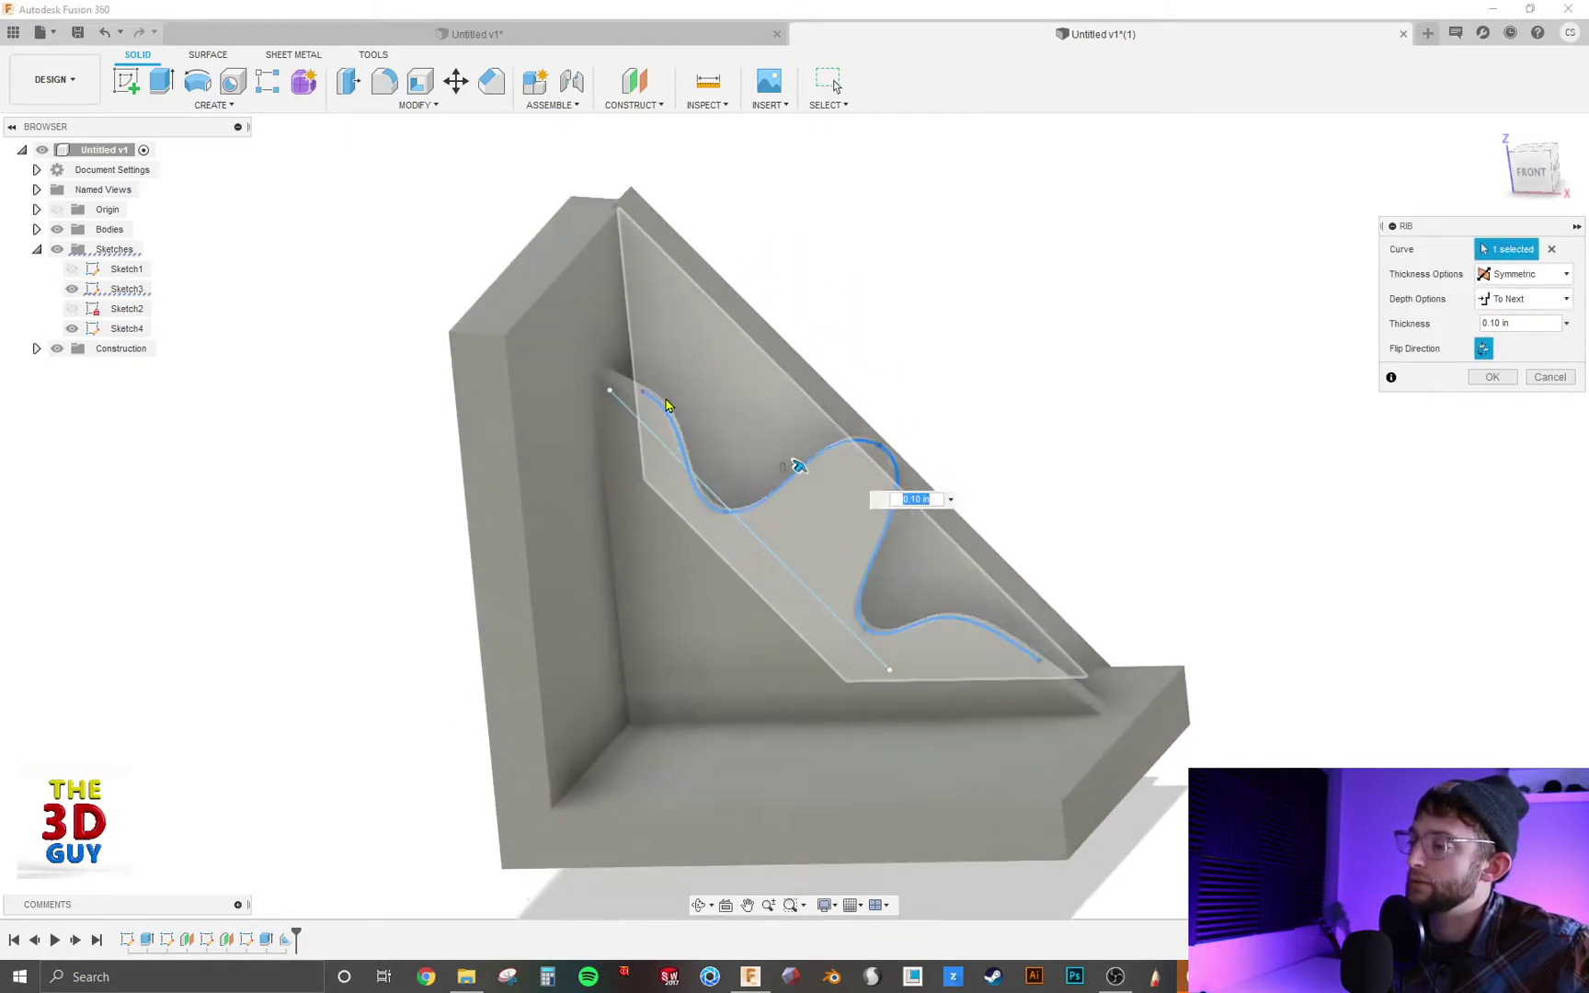
click(1534, 177)
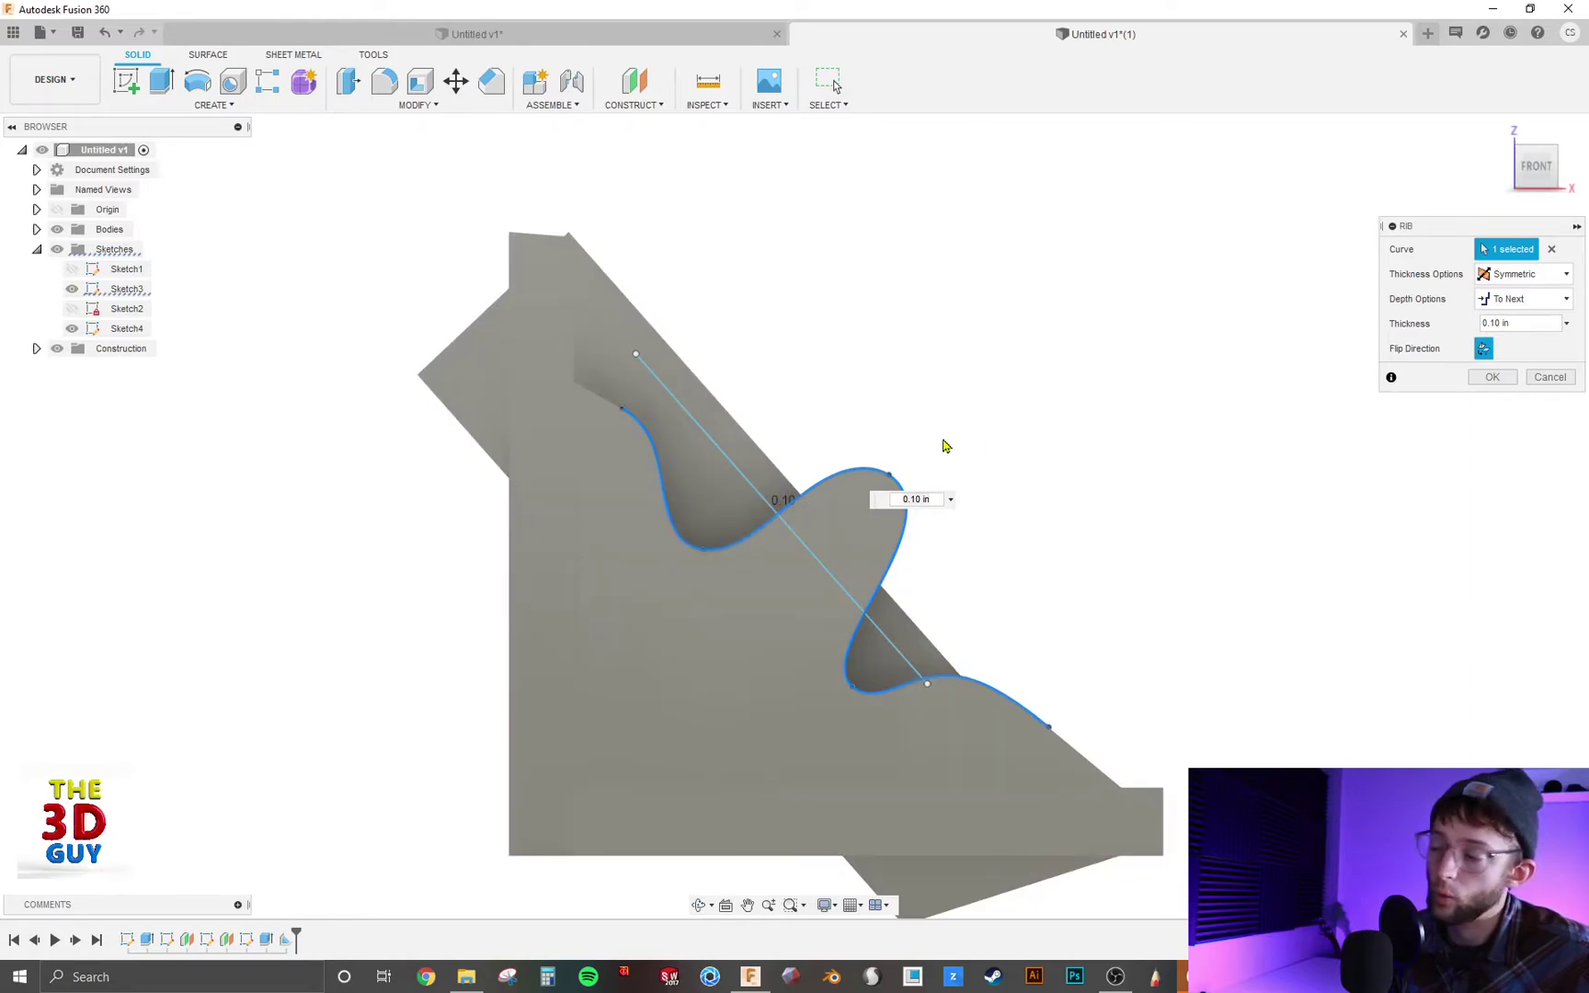
shift+middle_drag(1093, 429, 1162, 419)
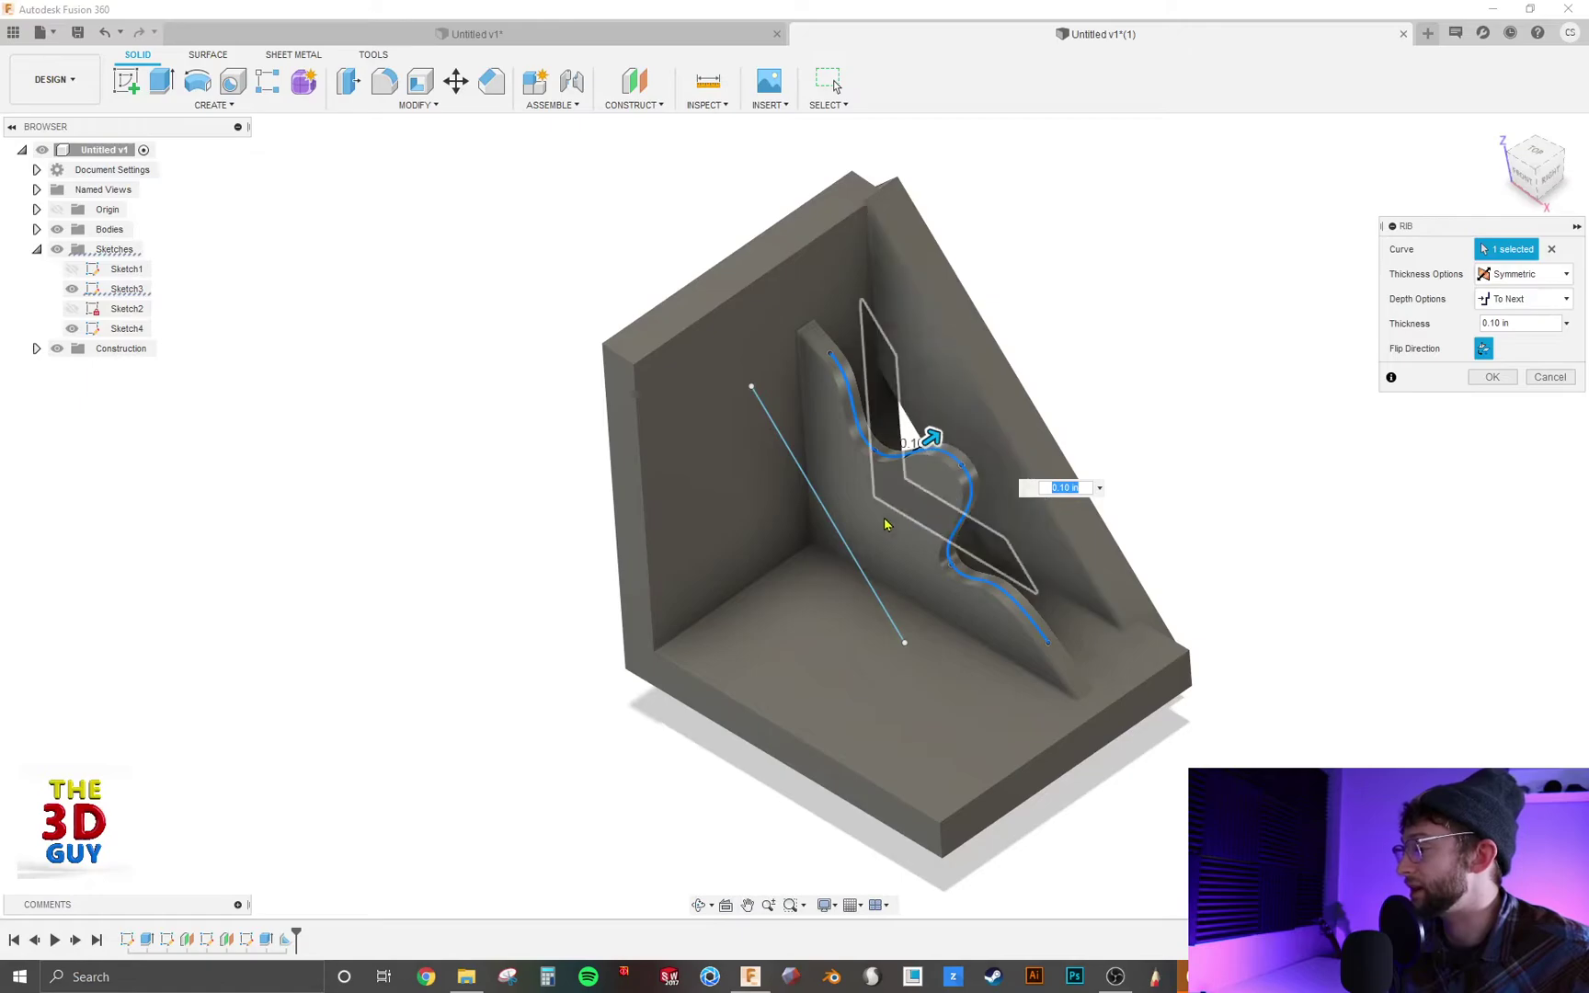
click(1484, 348)
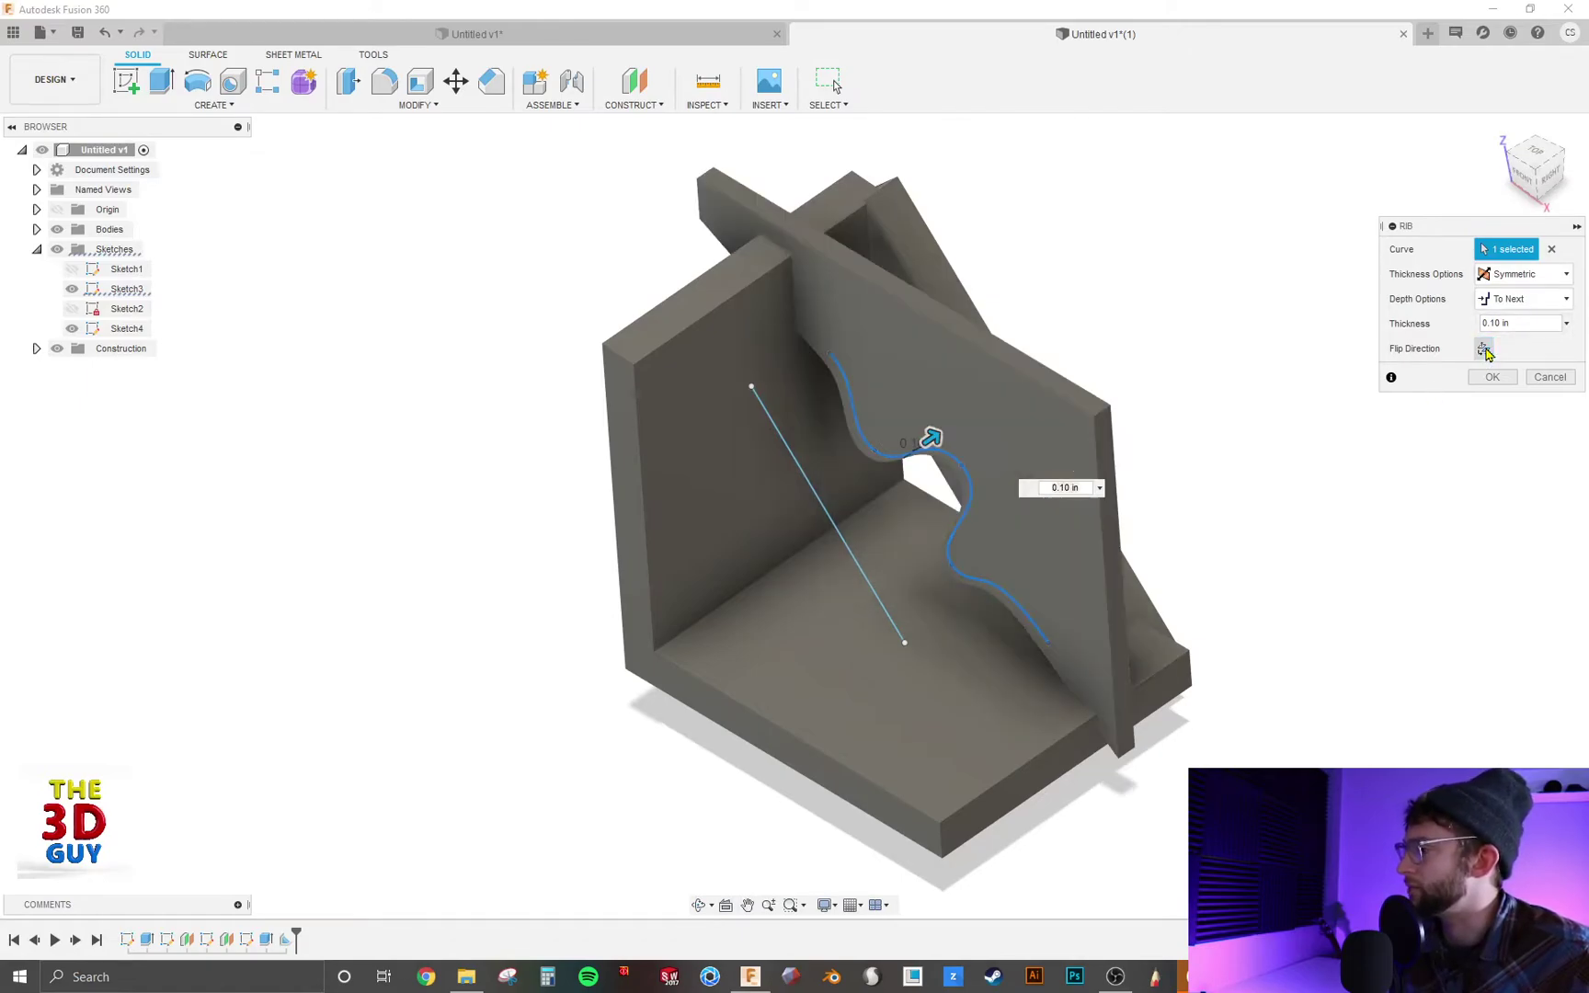
shift+middle_drag(1147, 462, 1185, 399)
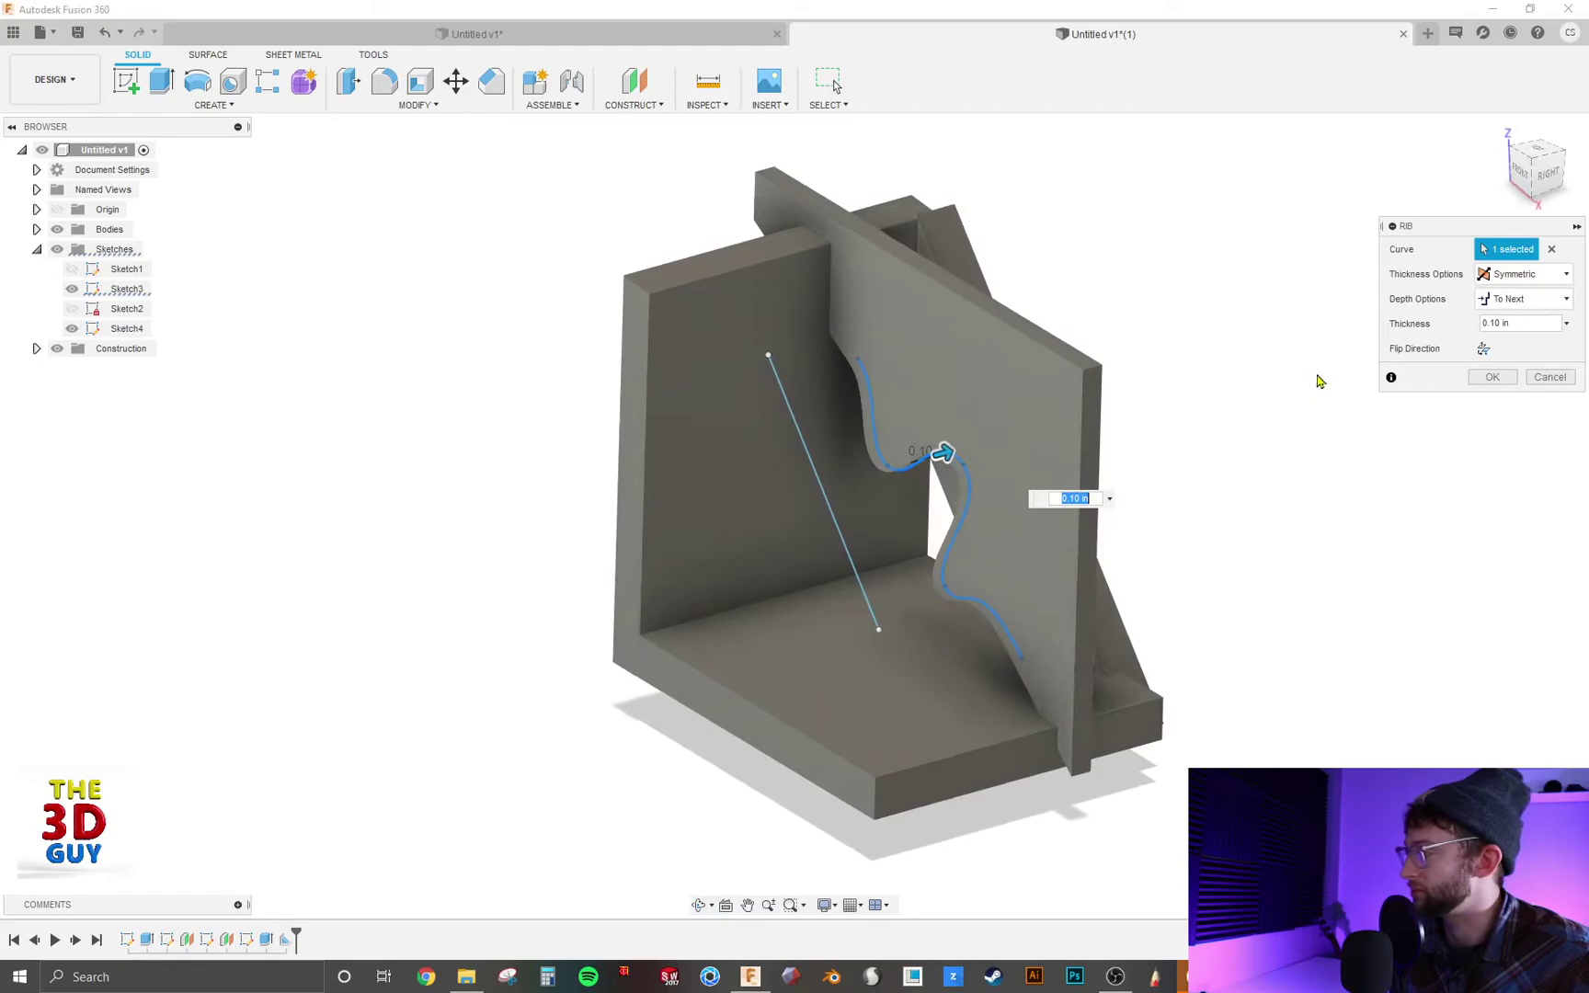
click(1483, 350)
click(1491, 379)
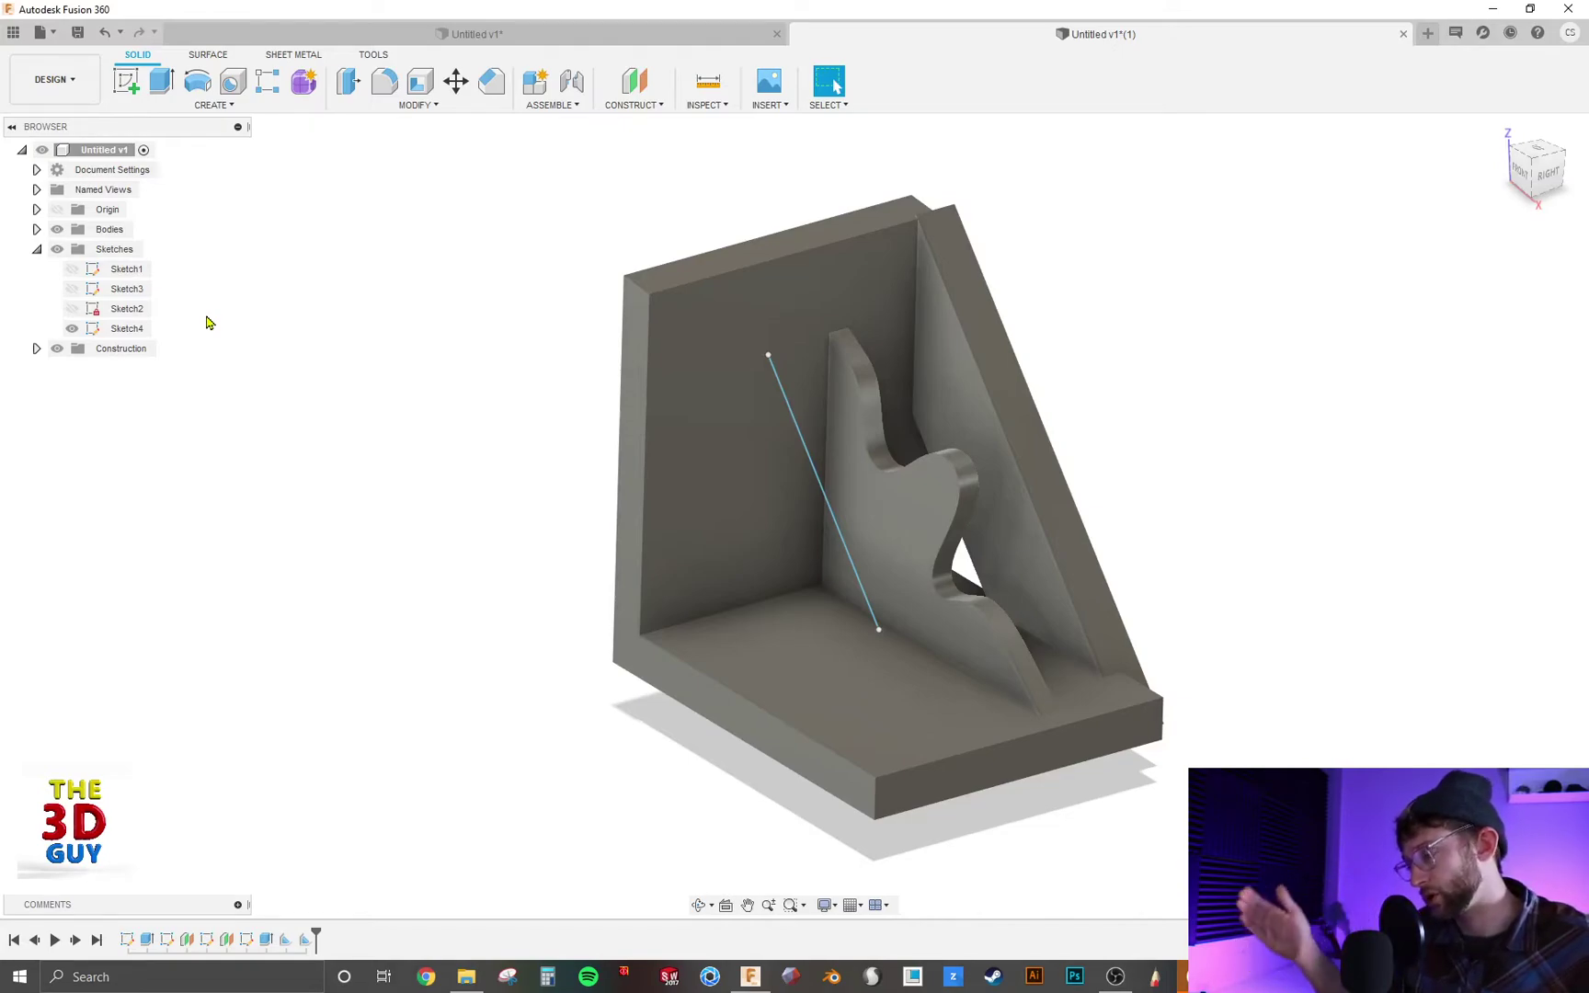
- Set up a third rib from the straight Sketch4 line with symmetric 0.10 in thickness and To Next depth
click(138, 104)
click(158, 271)
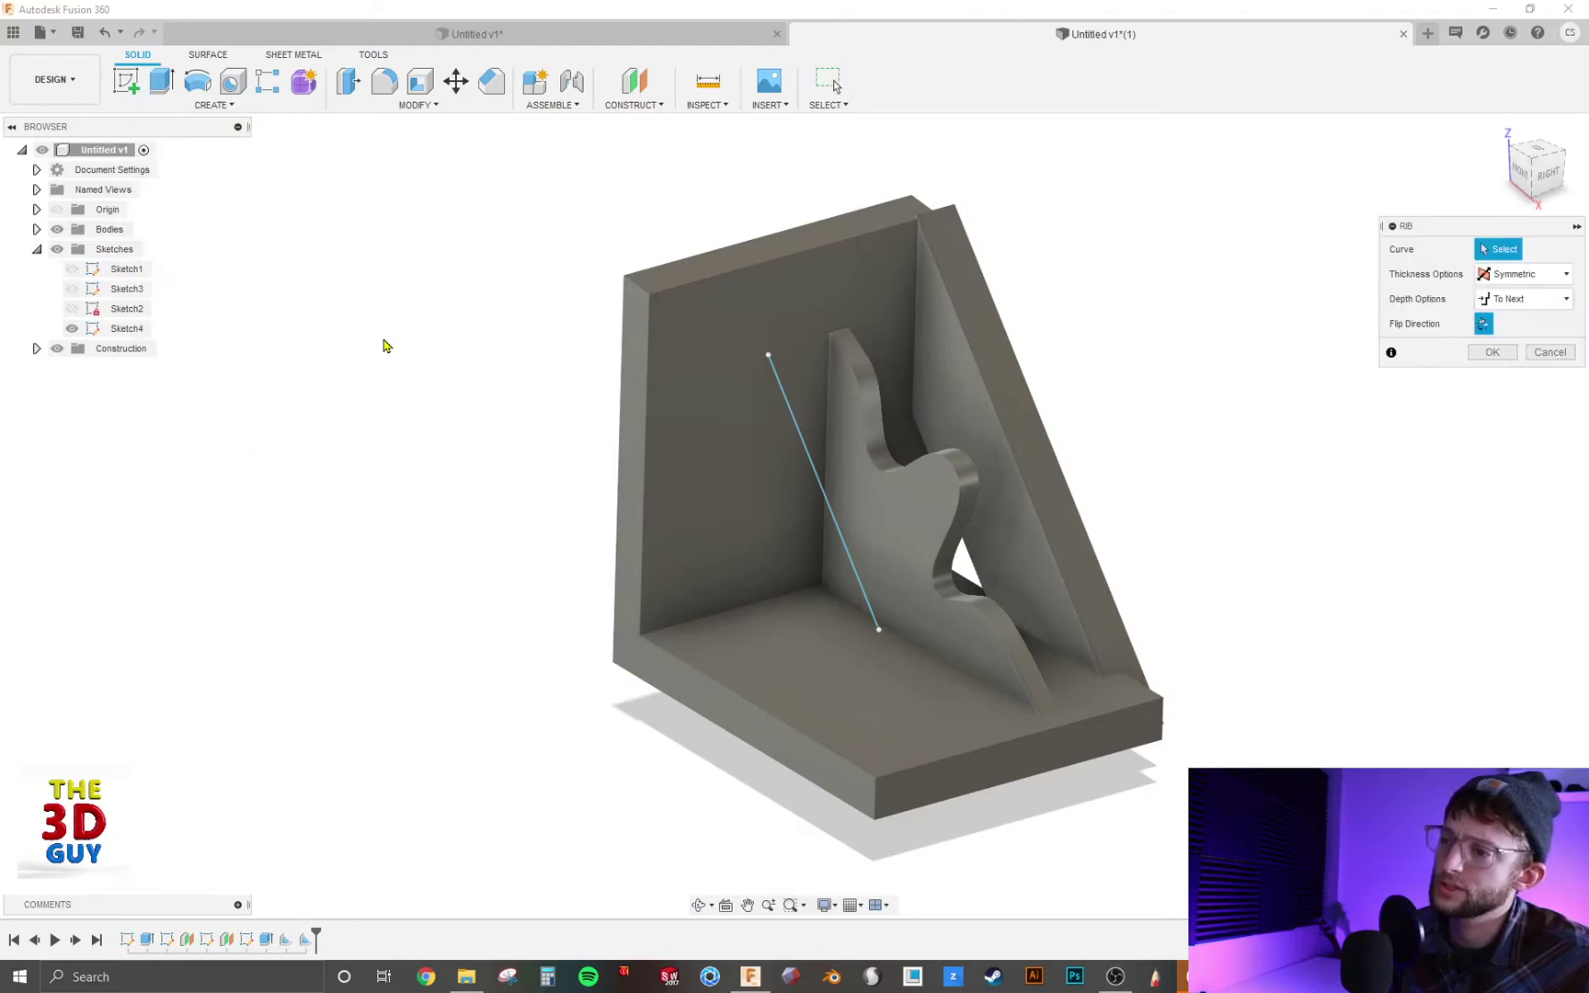
click(827, 499)
shift+middle_drag(880, 602, 910, 556)
drag(846, 493, 855, 491)
shift+middle_drag(762, 504, 736, 531)
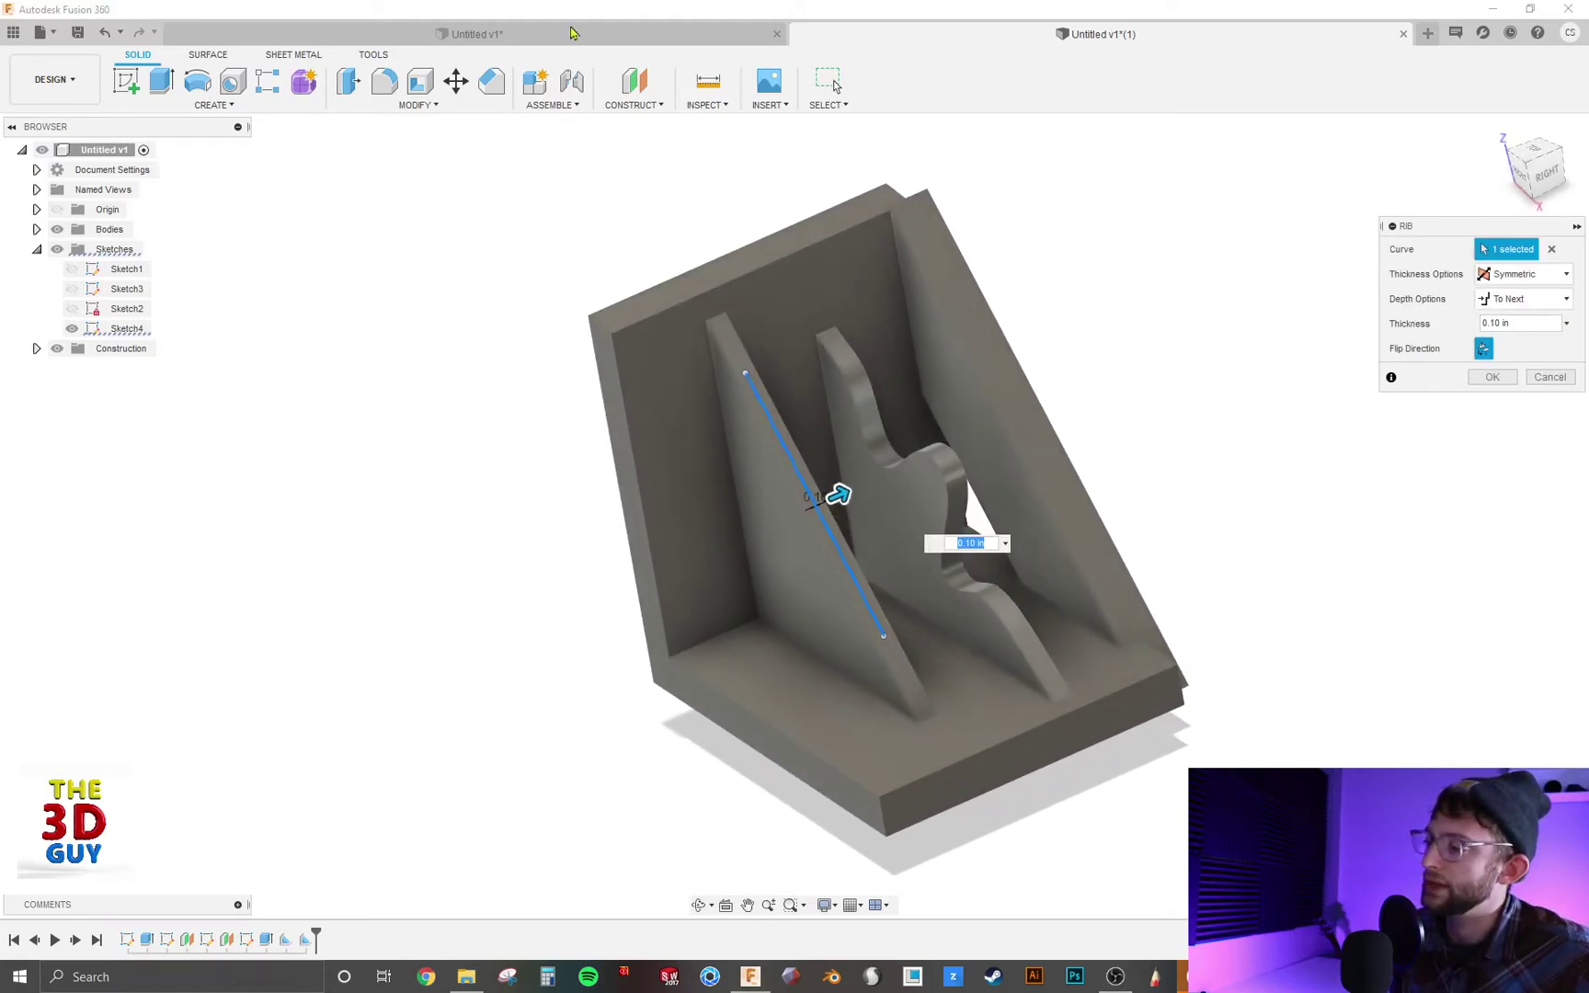
- Try flipping the straight rib's direction and switch it back towards the bracket's inner corner
shift+middle_drag(667, 212, 1067, 294)
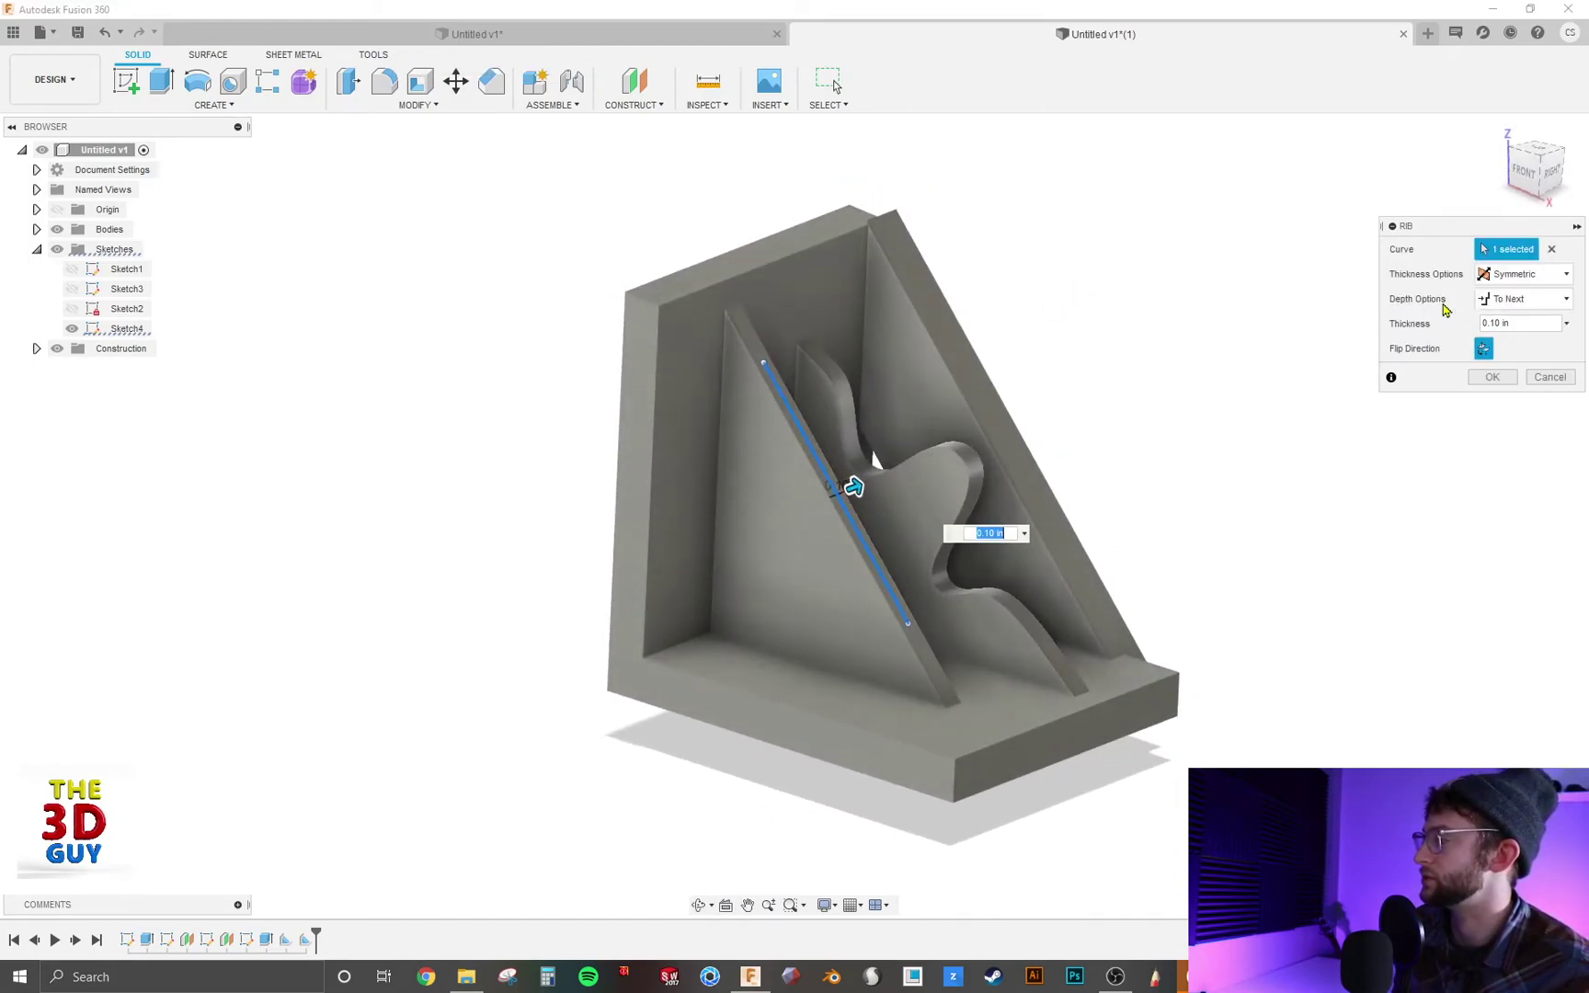
click(1487, 351)
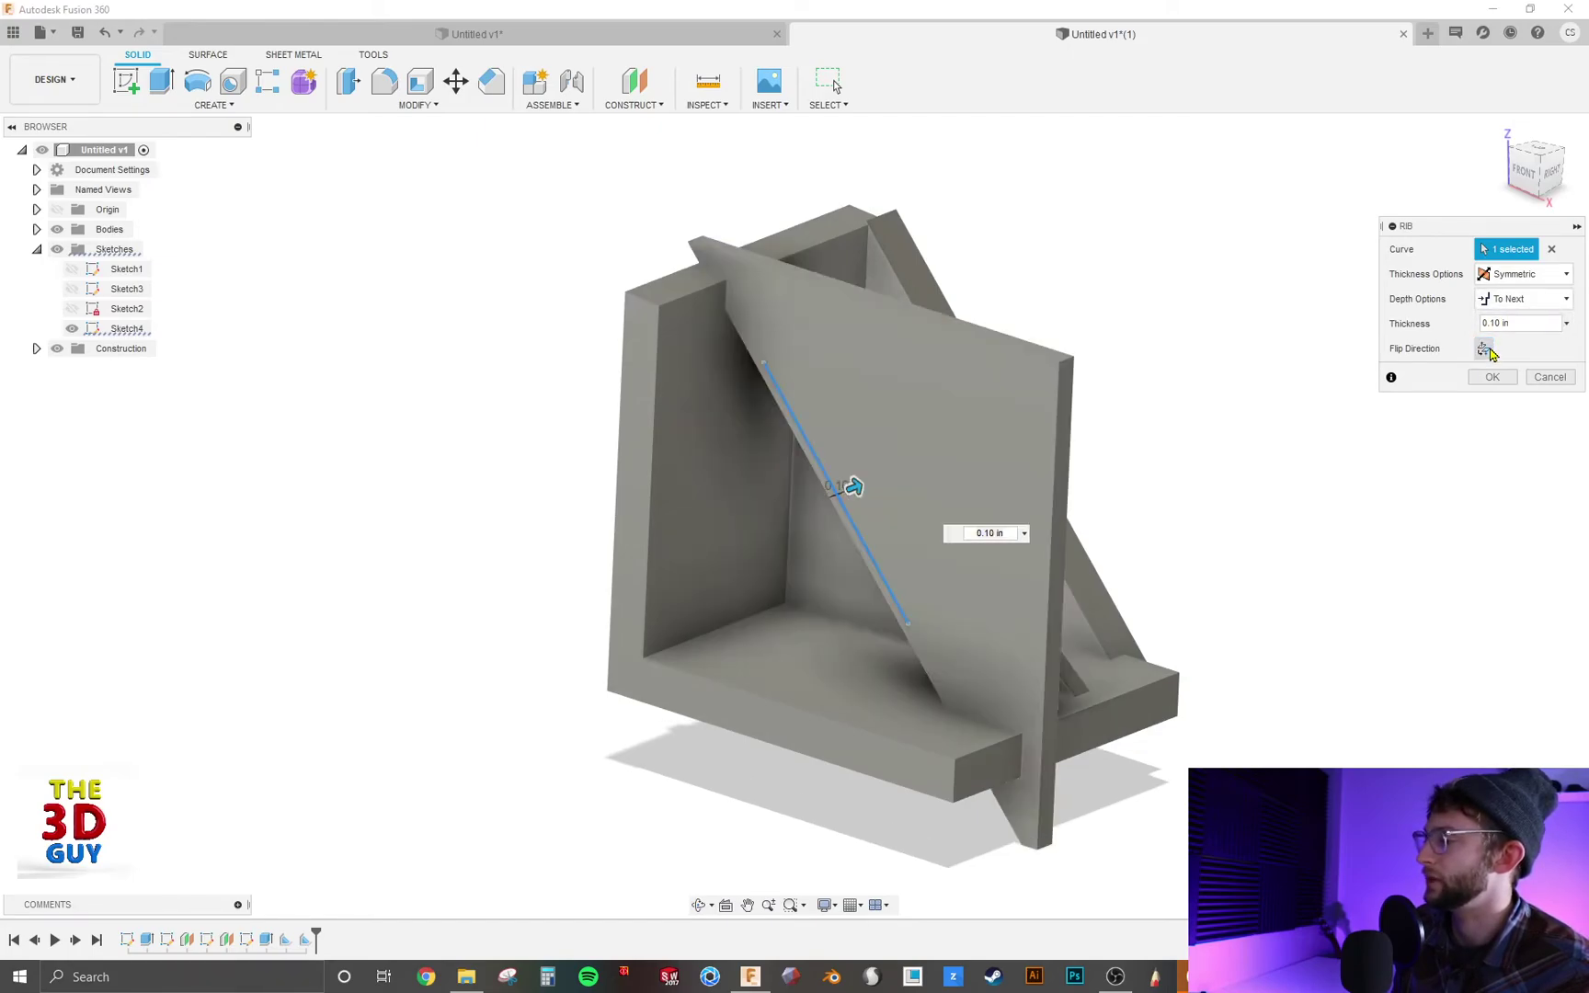
click(1487, 351)
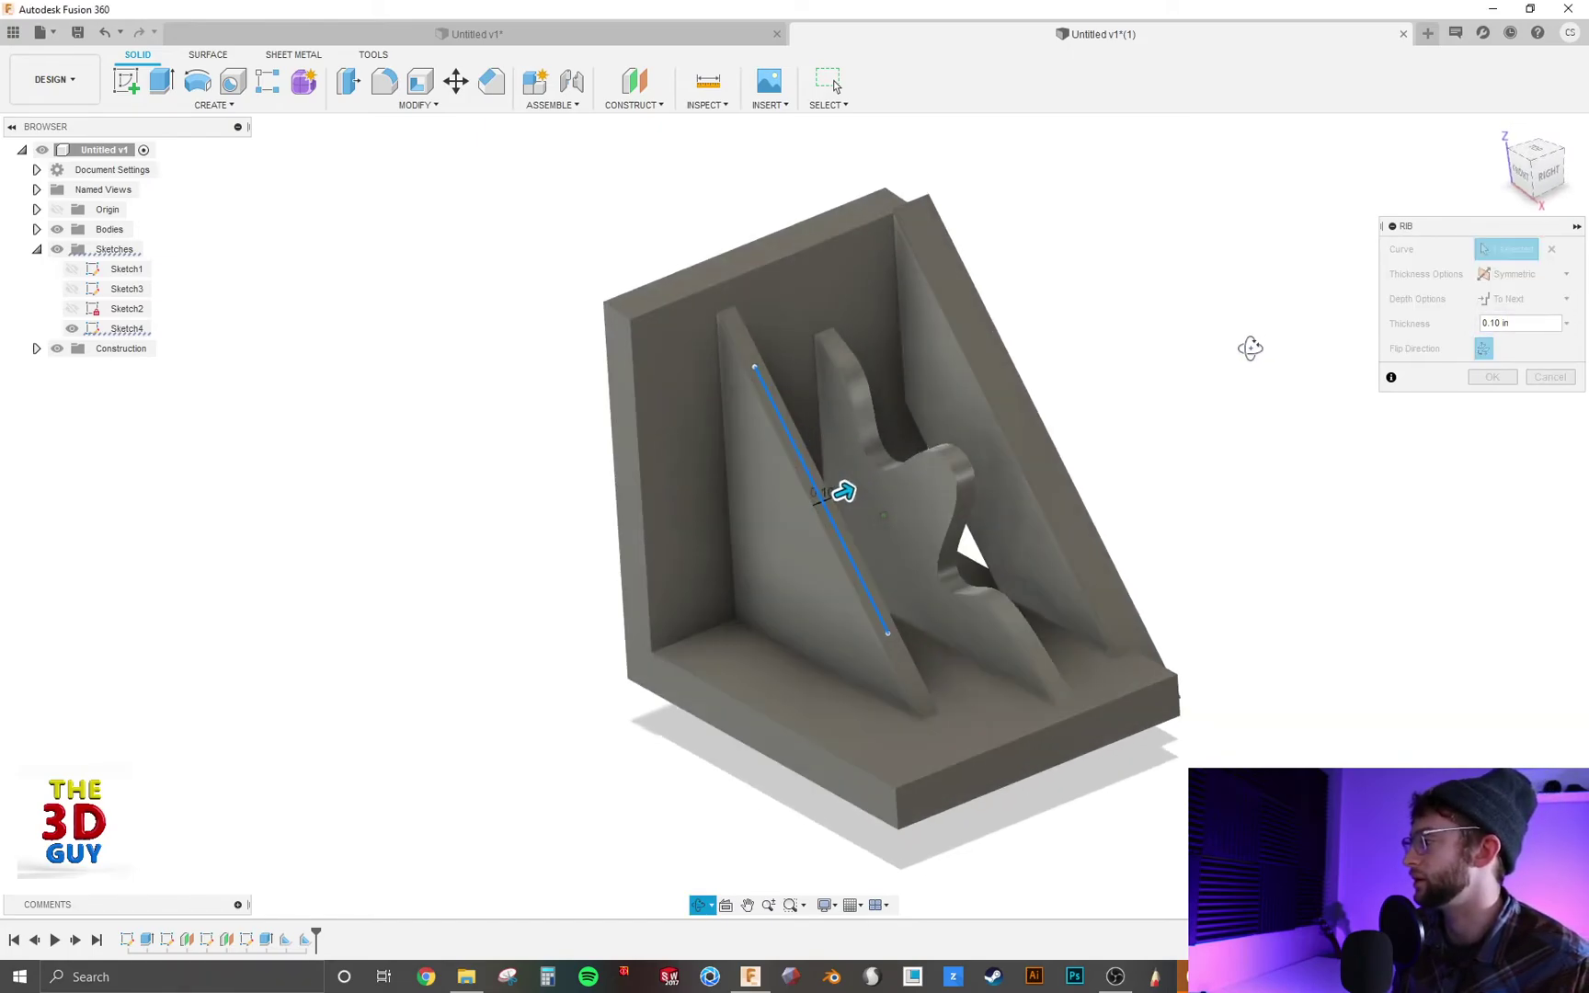
- Keep the straight rib's thickness symmetric, give it a fixed depth of 0.50 in and create it
click(1564, 275)
click(1517, 296)
click(1554, 299)
click(1507, 340)
drag(844, 495, 762, 554)
mouse_move(1093, 378)
shift+middle_down()
mouse_move(1129, 369)
mouse_move(1086, 373)
shift+middle_up()
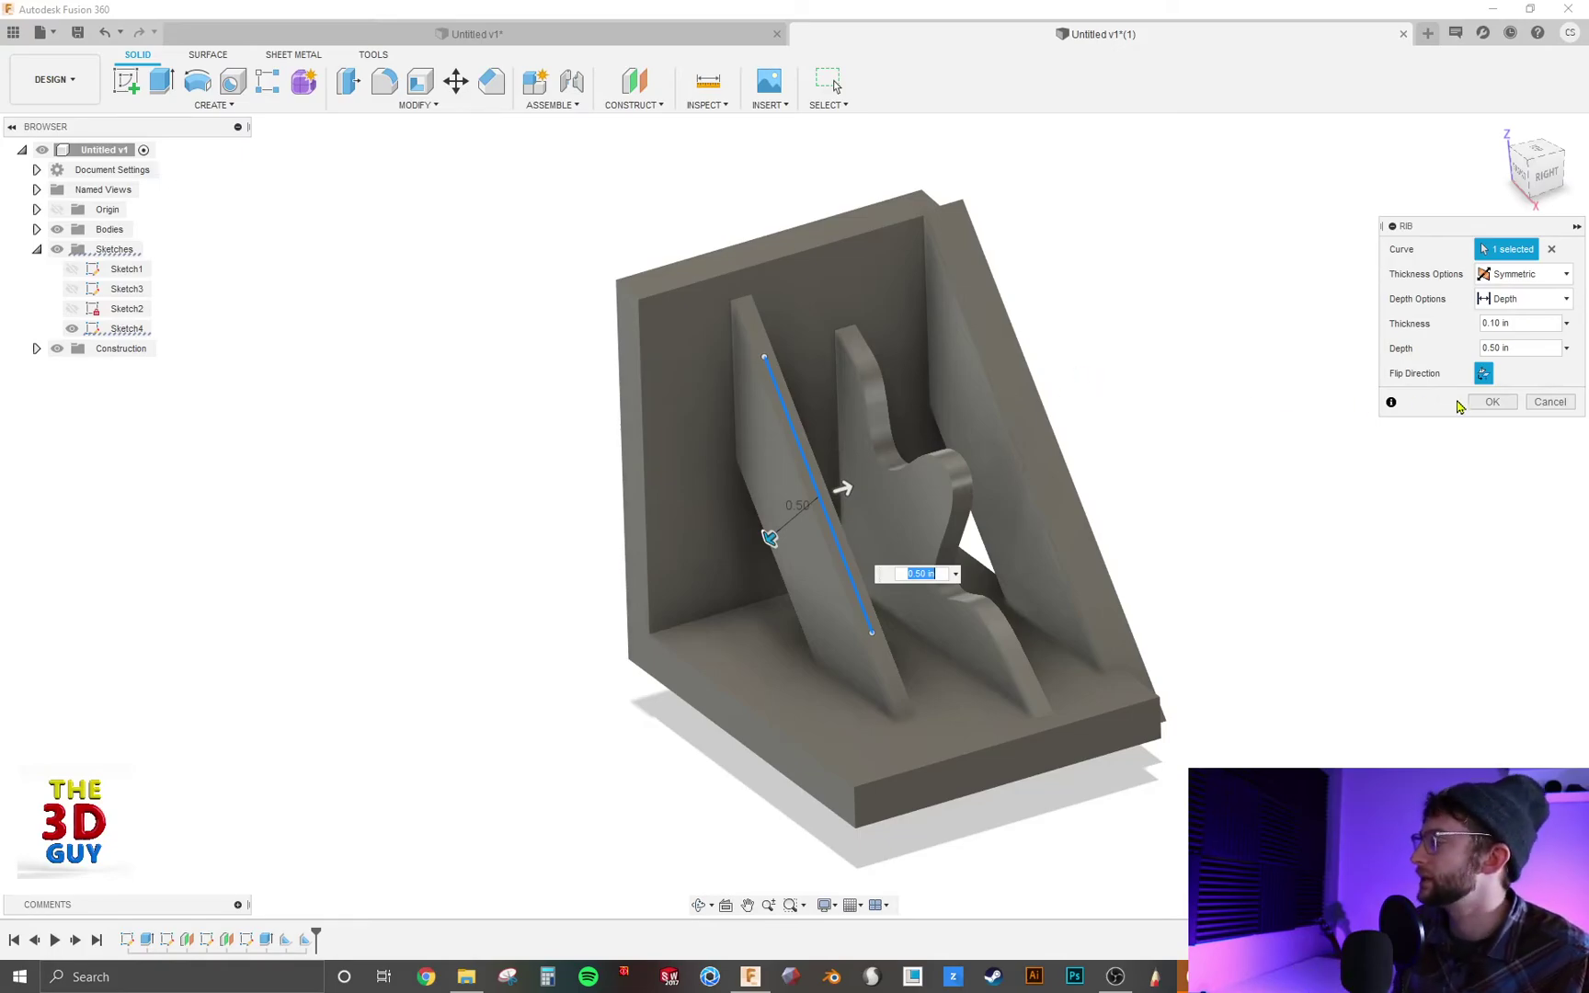
click(1488, 403)
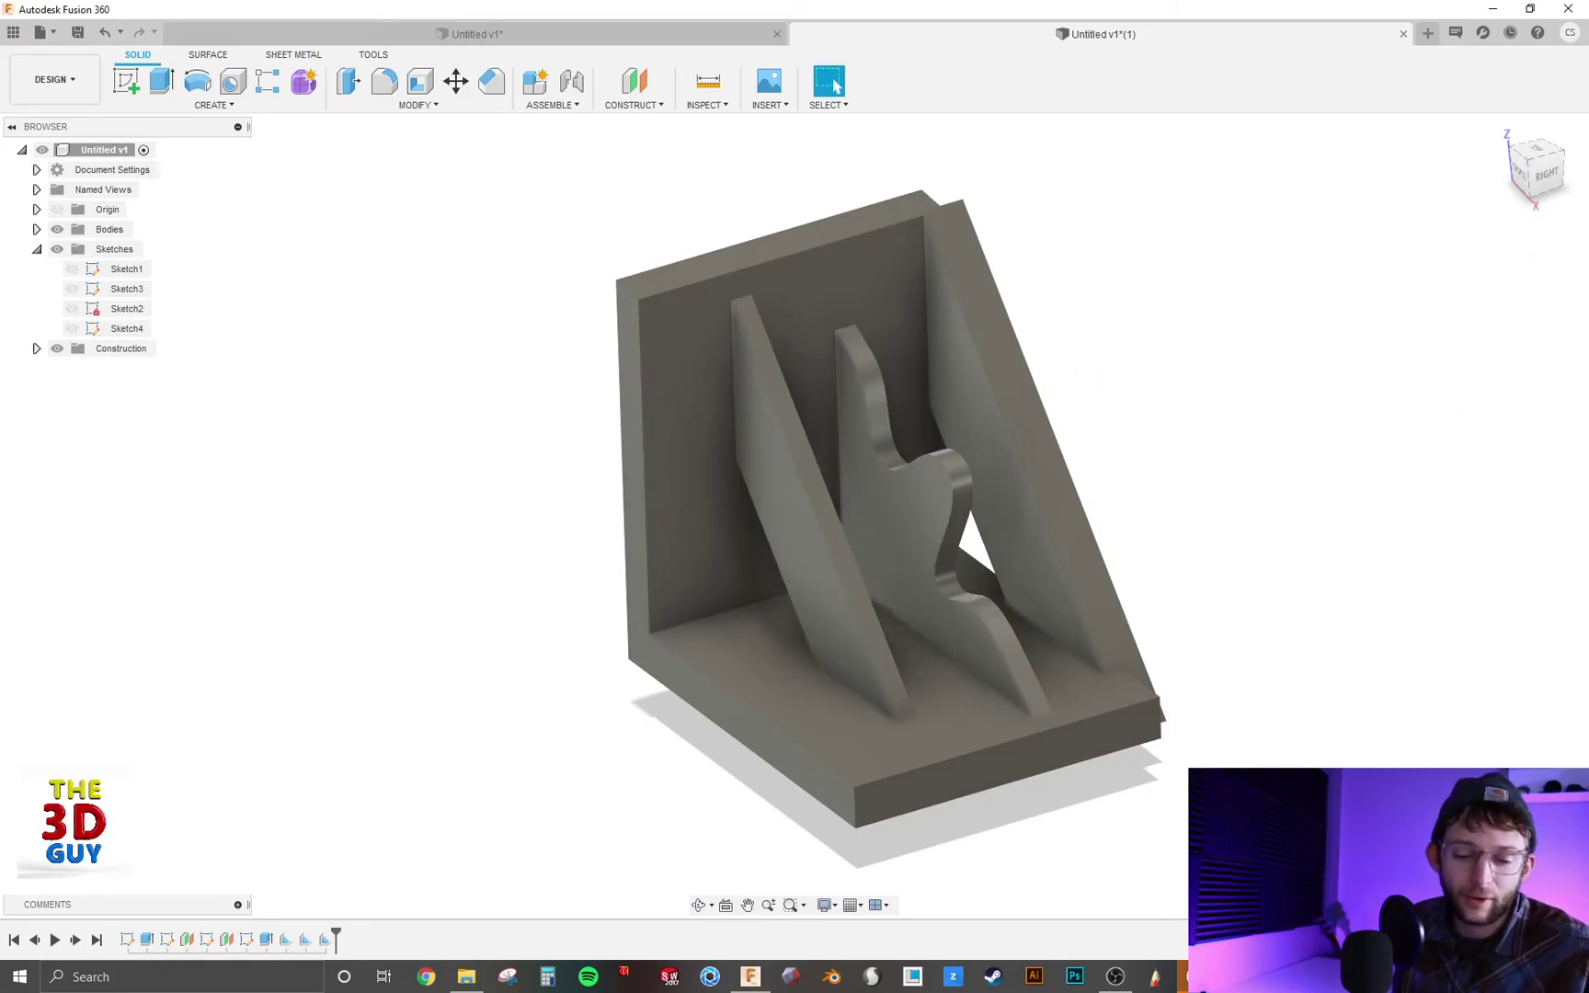